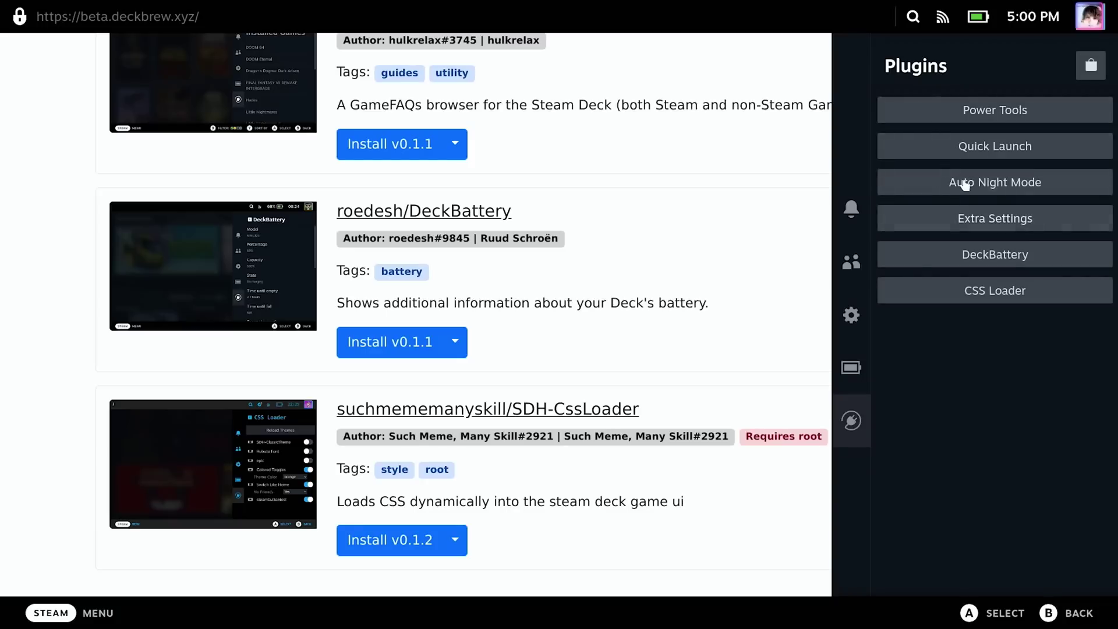
Step: Open the Auto Night Mode plugin's panel from the Quick Access Plugins list
{"action": "left_click", "coordinate": [964, 184]}
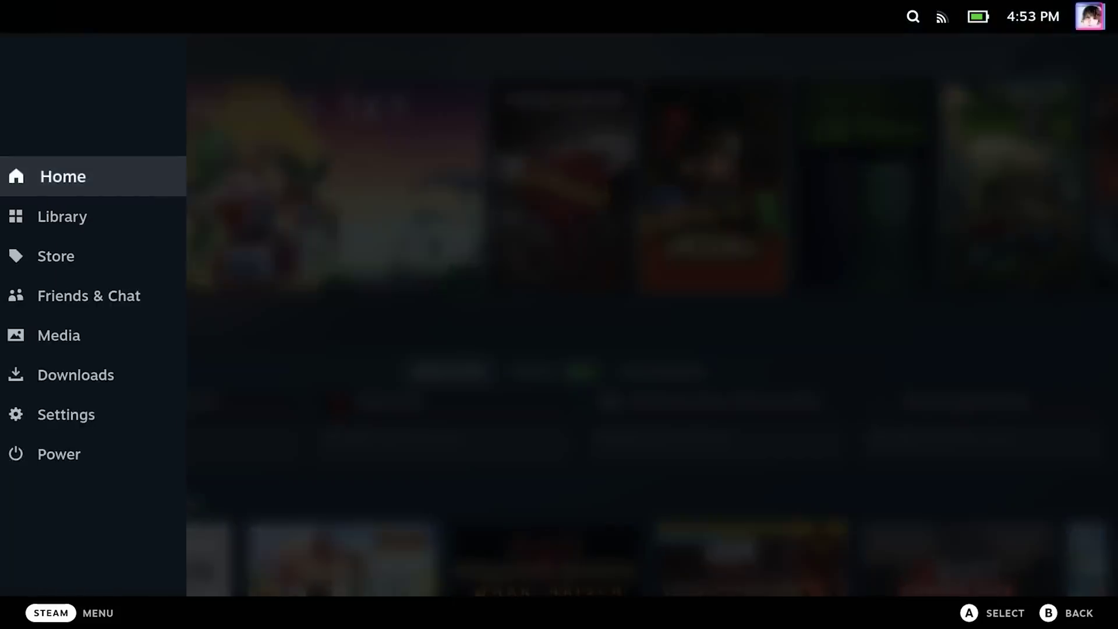
Step: Turn on Enable Developer Mode in Settings > System
{"action": "key", "text": "Down"}
{"action": "key", "text": "Down"}
{"action": "key", "text": "Down"}
{"action": "key", "text": "Down"}
{"action": "key", "text": "Down"}
{"action": "key", "text": "Down"}
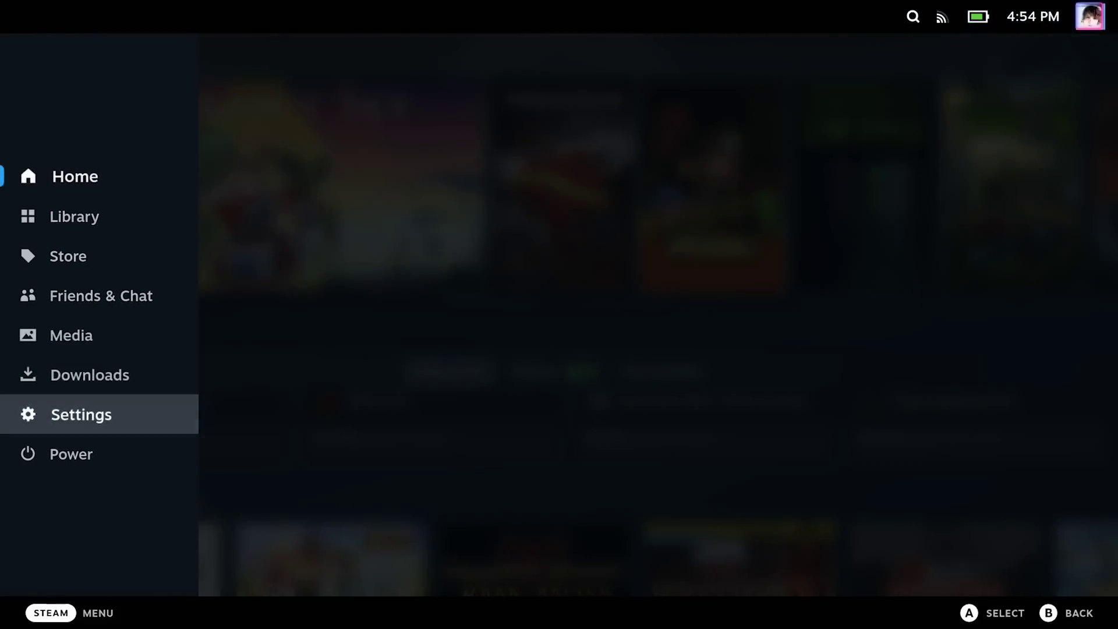
{"action": "key", "text": "Return"}
{"action": "key", "text": "Down"}
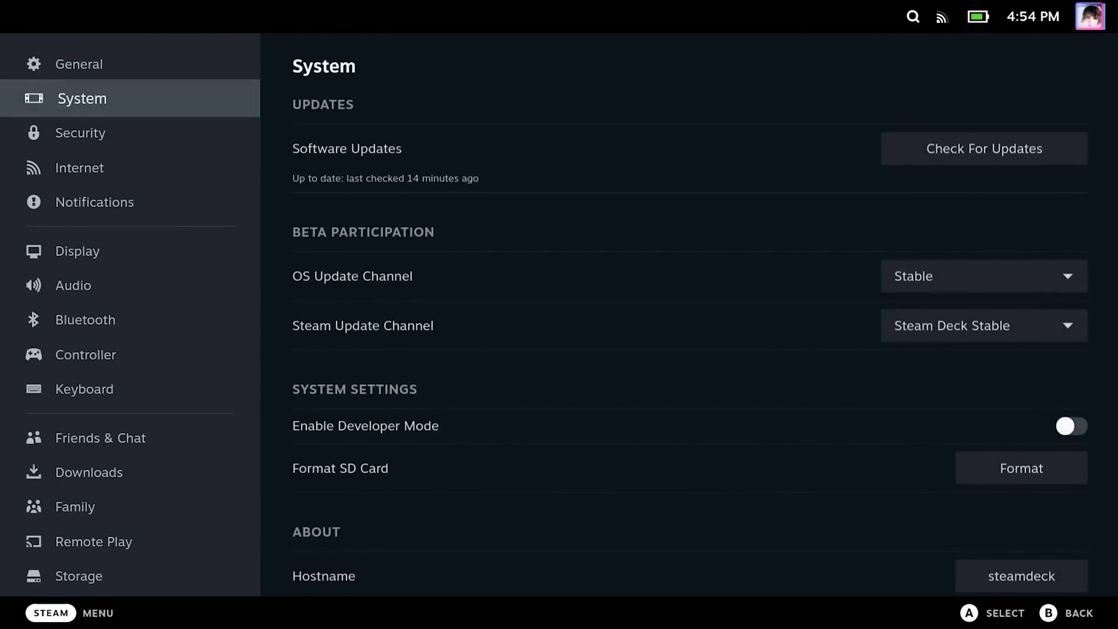
{"action": "key", "text": "Right"}
{"action": "key", "text": "Down"}
{"action": "key", "text": "Down"}
{"action": "key", "text": "Down"}
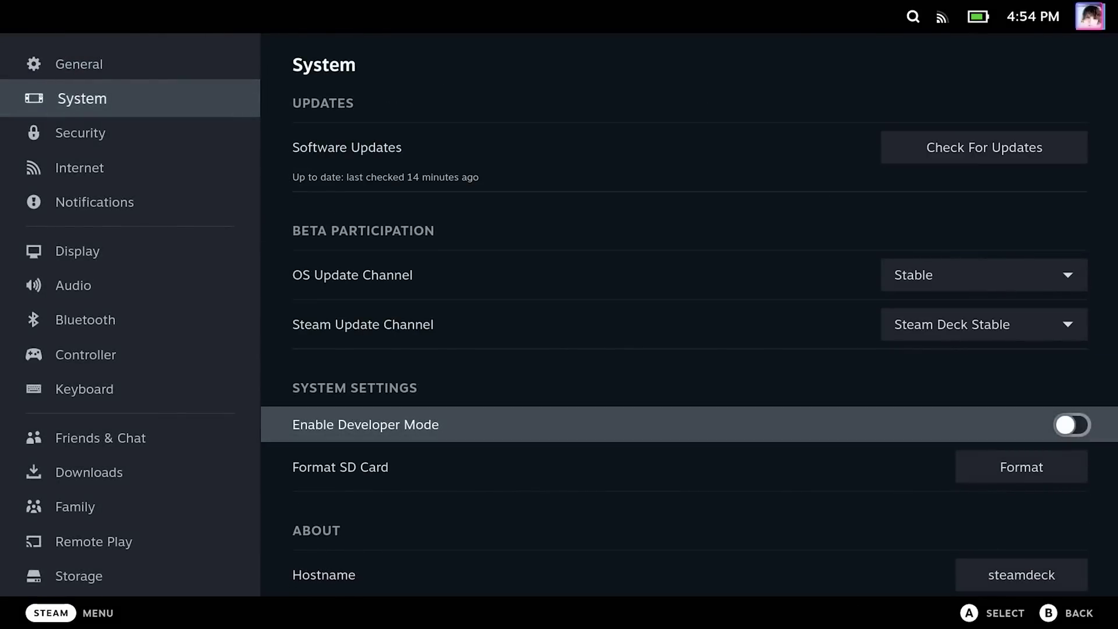
{"action": "key", "text": "Return"}
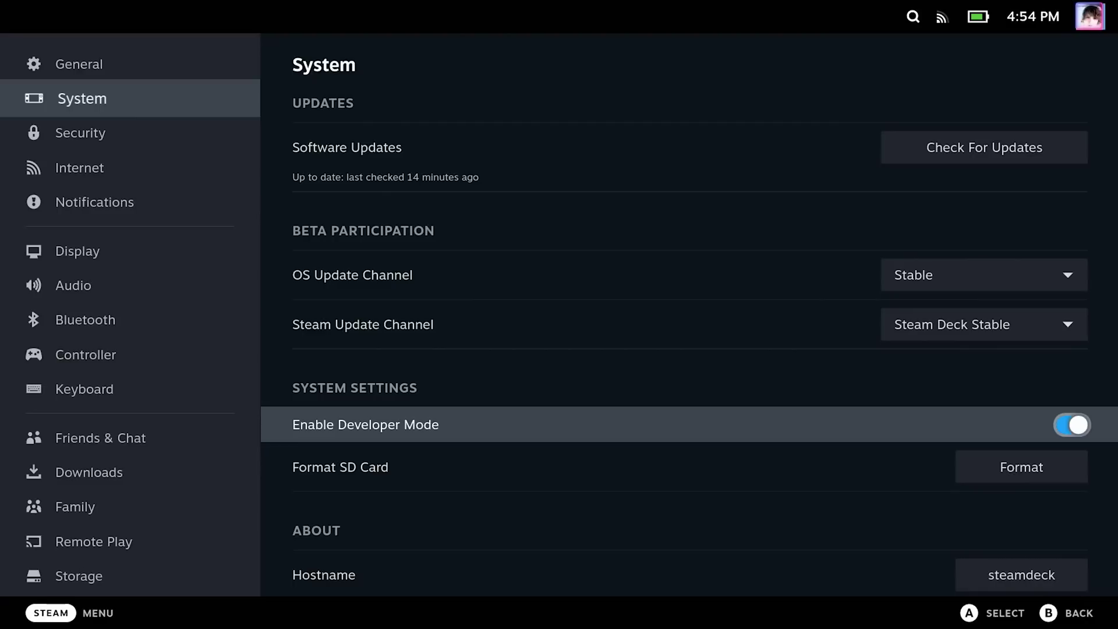
Step: Confirm CEF Remote Debugging is enabled on the Developer settings page
{"action": "key", "text": "Left"}
{"action": "key", "text": "Down"}
{"action": "key", "text": "Down"}
{"action": "key", "text": "Down"}
{"action": "key", "text": "Down"}
{"action": "key", "text": "Down"}
{"action": "key", "text": "Down"}
{"action": "key", "text": "Down"}
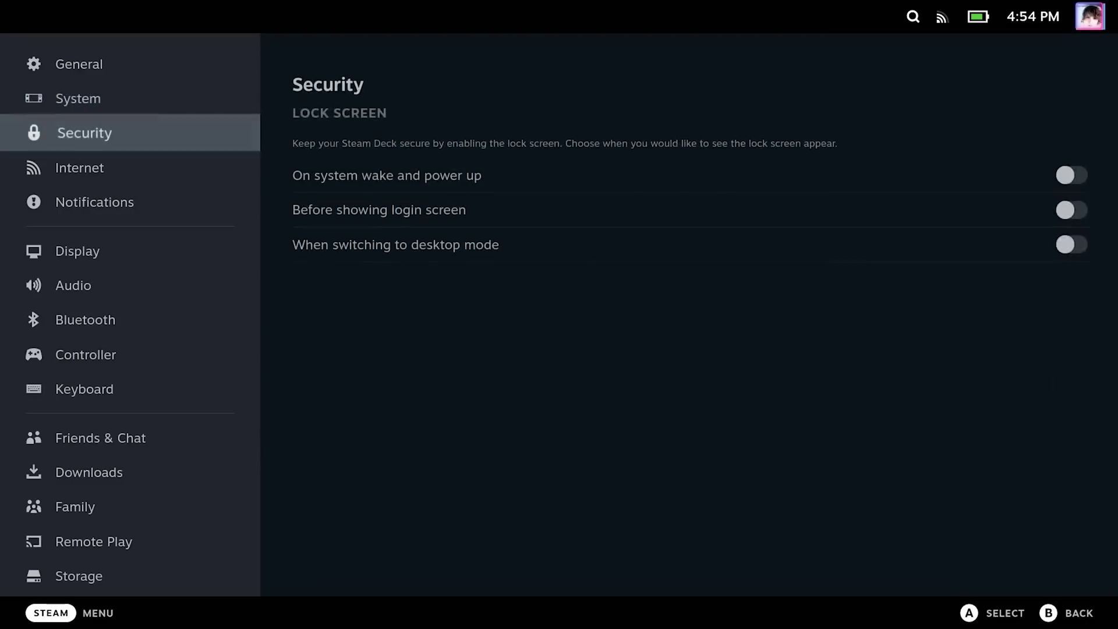
{"action": "key", "text": "Down"}
{"action": "key", "text": "Down"}
{"action": "key", "text": "Down"}
{"action": "key", "text": "Down"}
{"action": "key", "text": "Down"}
{"action": "key", "text": "Down"}
{"action": "key", "text": "Down"}
{"action": "key", "text": "Down"}
{"action": "key", "text": "Down"}
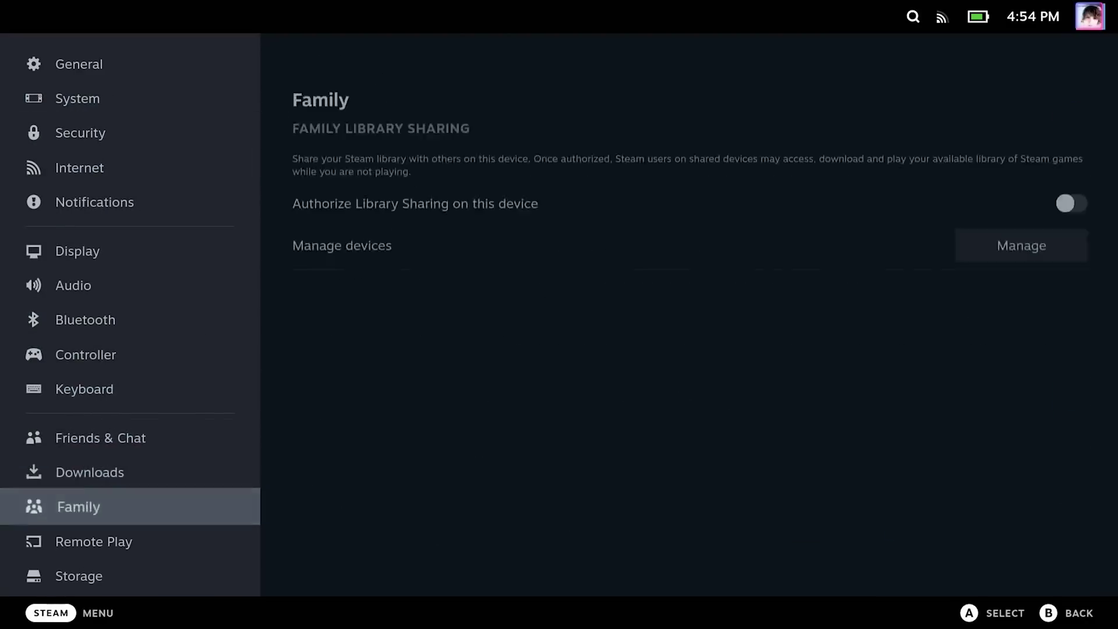
{"action": "key", "text": "Right"}
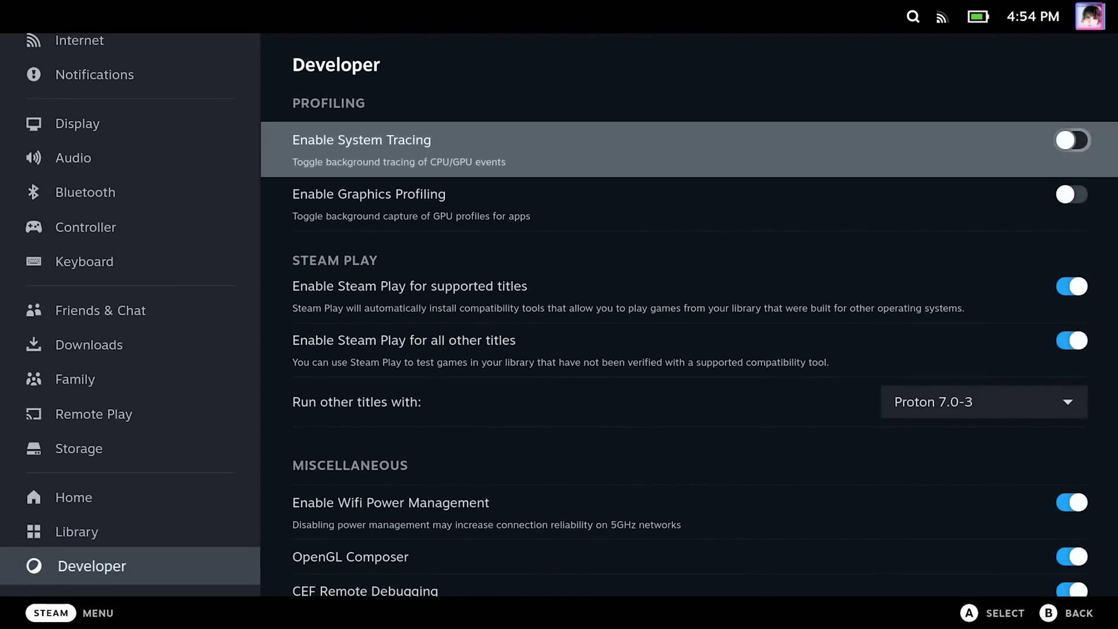
{"action": "key", "text": "Down"}
{"action": "key", "text": "Down"}
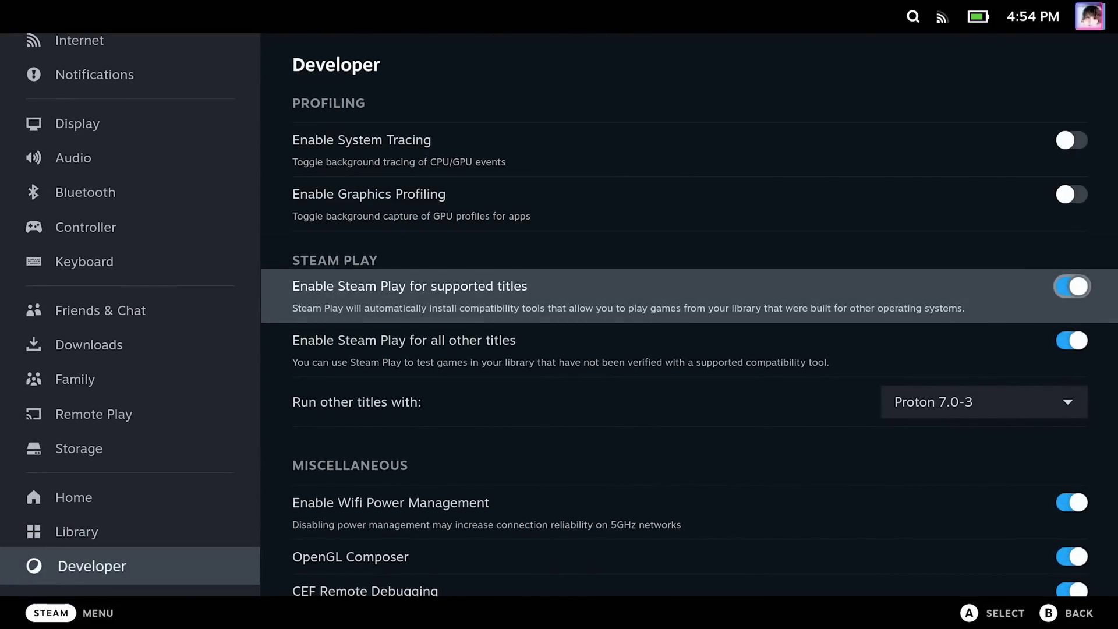
{"action": "key", "text": "Down"}
{"action": "key", "text": "Down"}
{"action": "key", "text": "Down"}
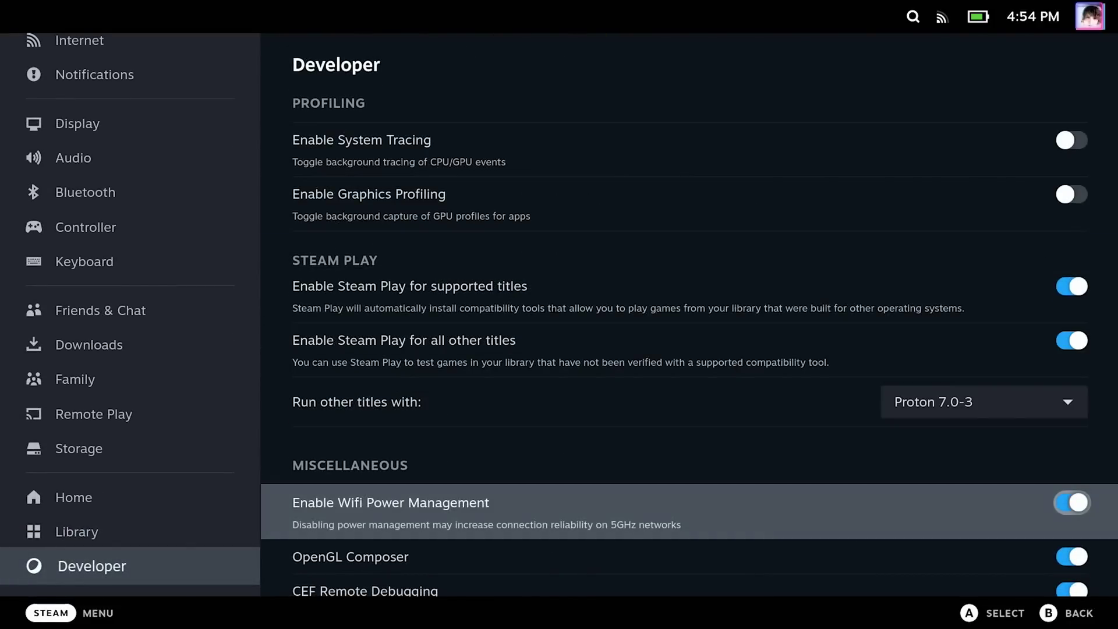
{"action": "key", "text": "Down"}
{"action": "key", "text": "Down"}
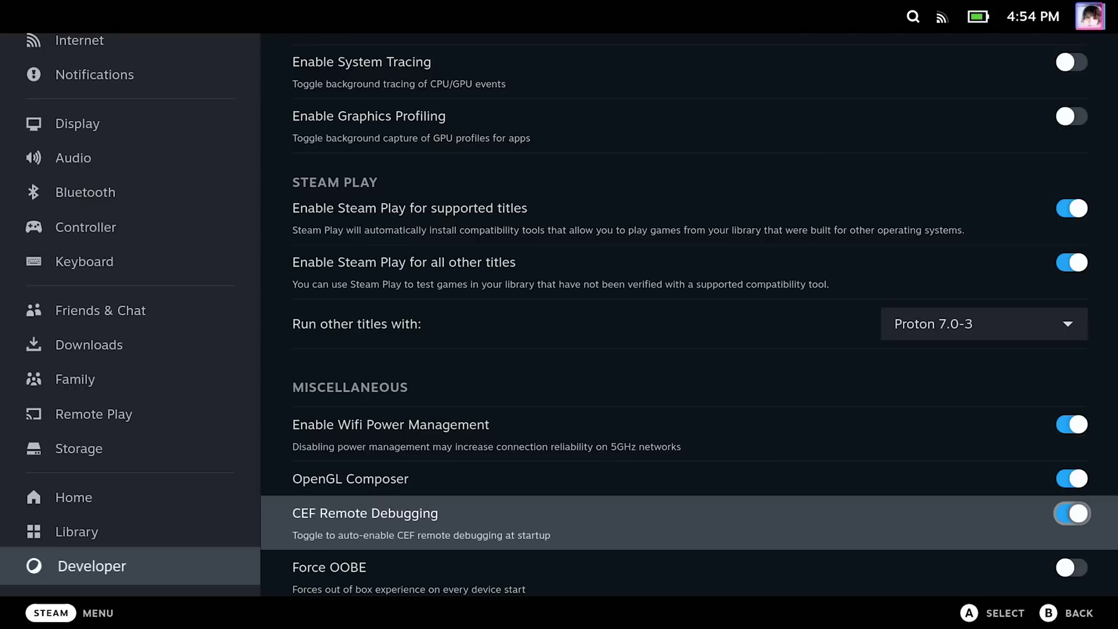
{"action": "key", "text": "ctrl+1"}
Step: Switch to Desktop Mode and set a user password with passwd in Konsole
{"action": "key", "text": "Down"}
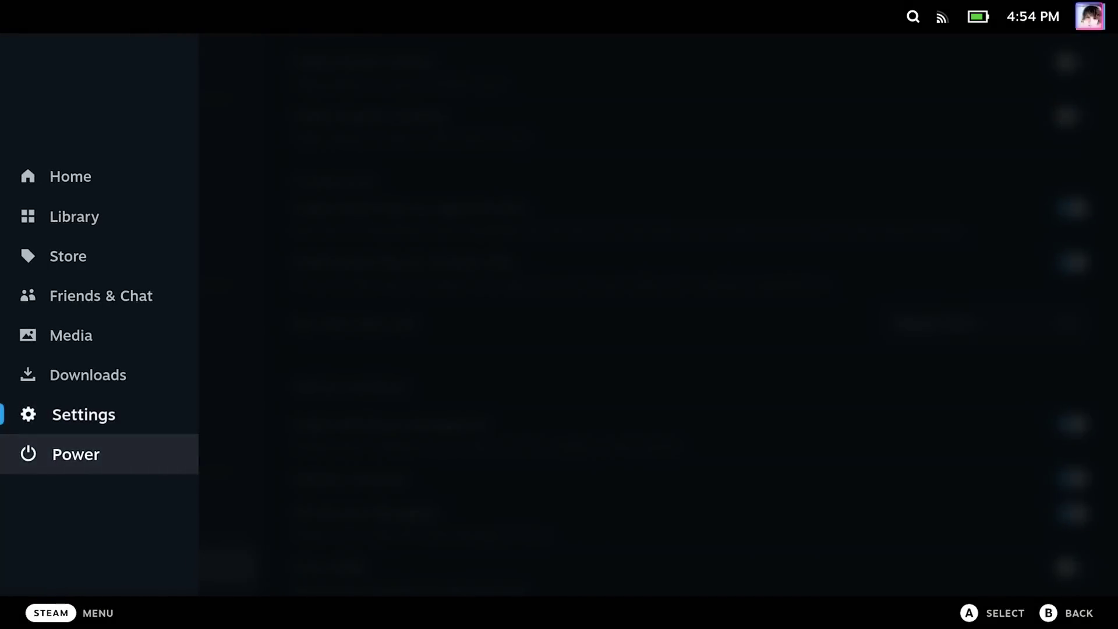
{"action": "key", "text": "Return"}
{"action": "key", "text": "Down"}
{"action": "key", "text": "Down"}
{"action": "key", "text": "Down"}
{"action": "key", "text": "Down"}
{"action": "key", "text": "Down"}
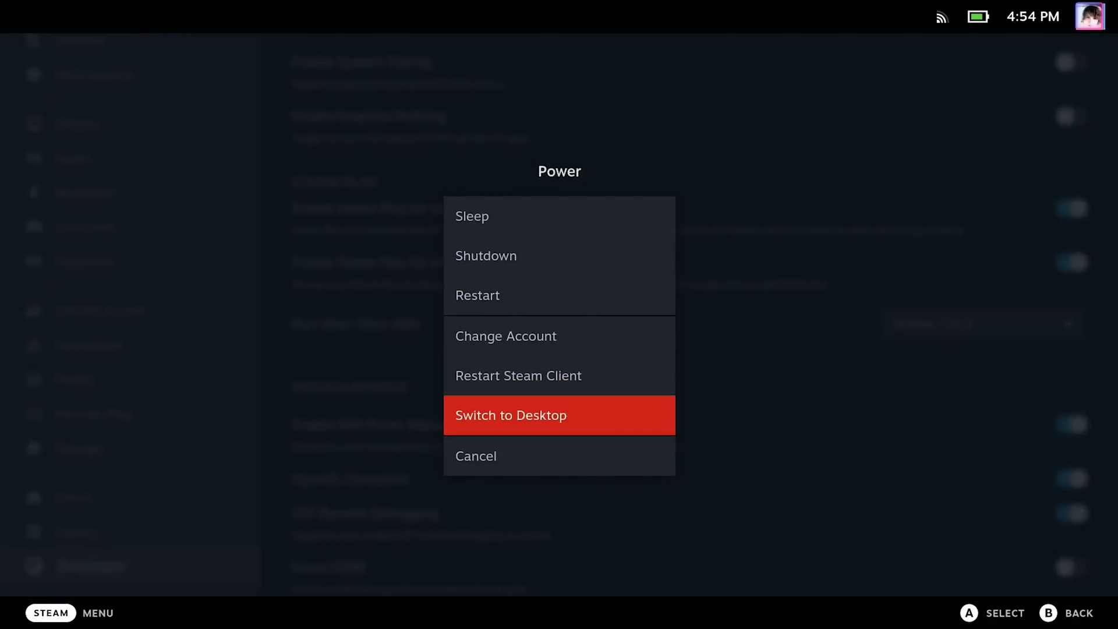
{"action": "key", "text": "Return"}
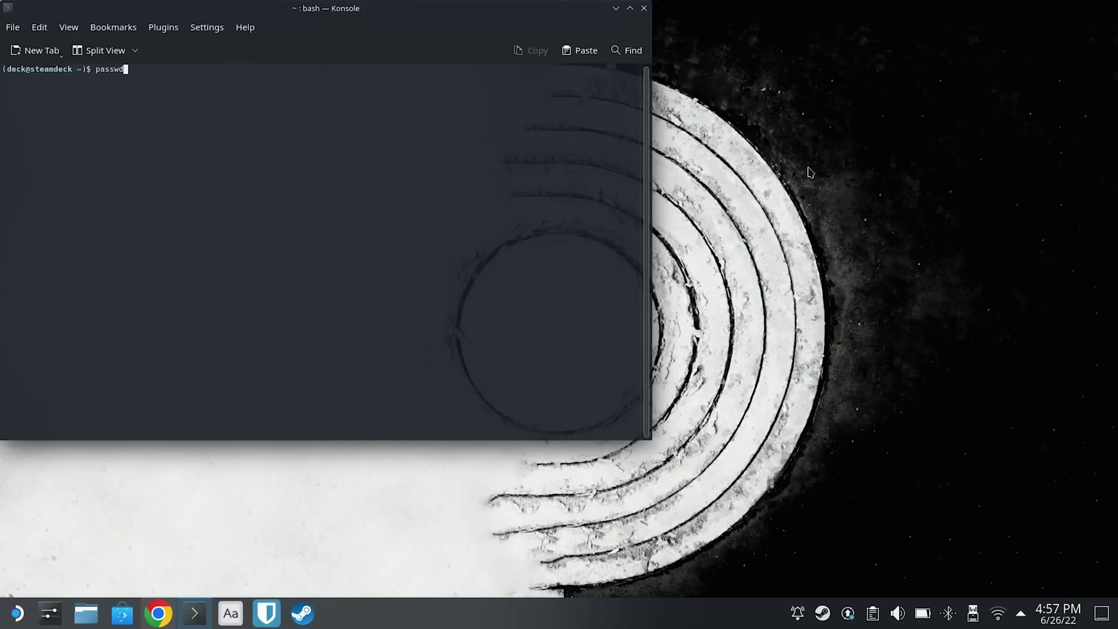
{"action": "key", "text": "Return"}
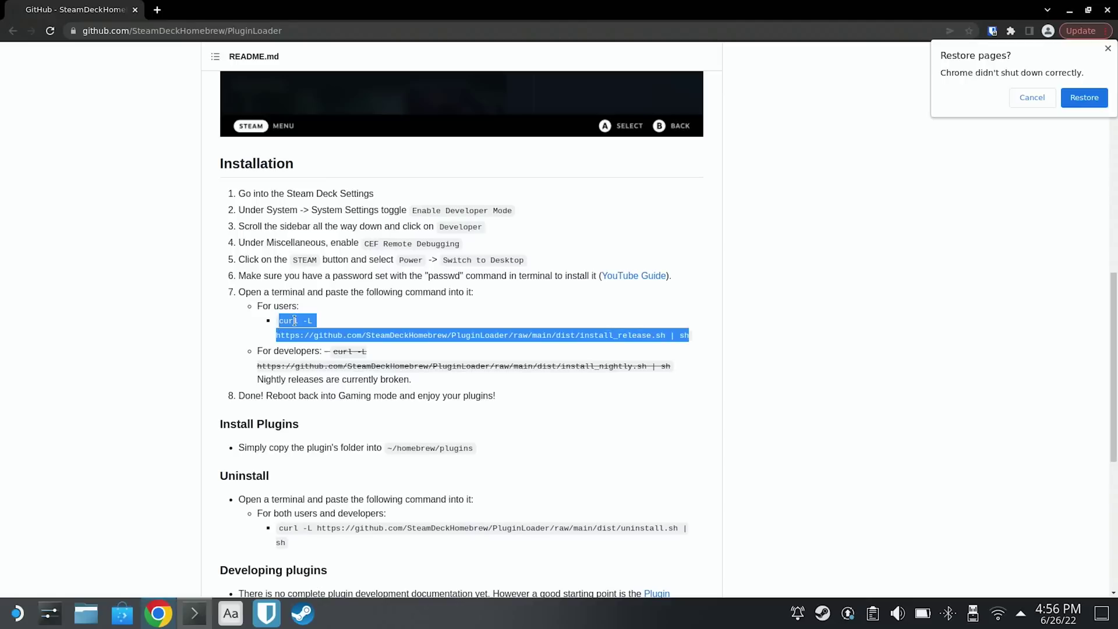
Step: Run the curl install_release.sh command to install Plugin Loader, entering the sudo password
{"action": "right_click", "coordinate": [303, 322]}
{"action": "left_click", "coordinate": [343, 327]}
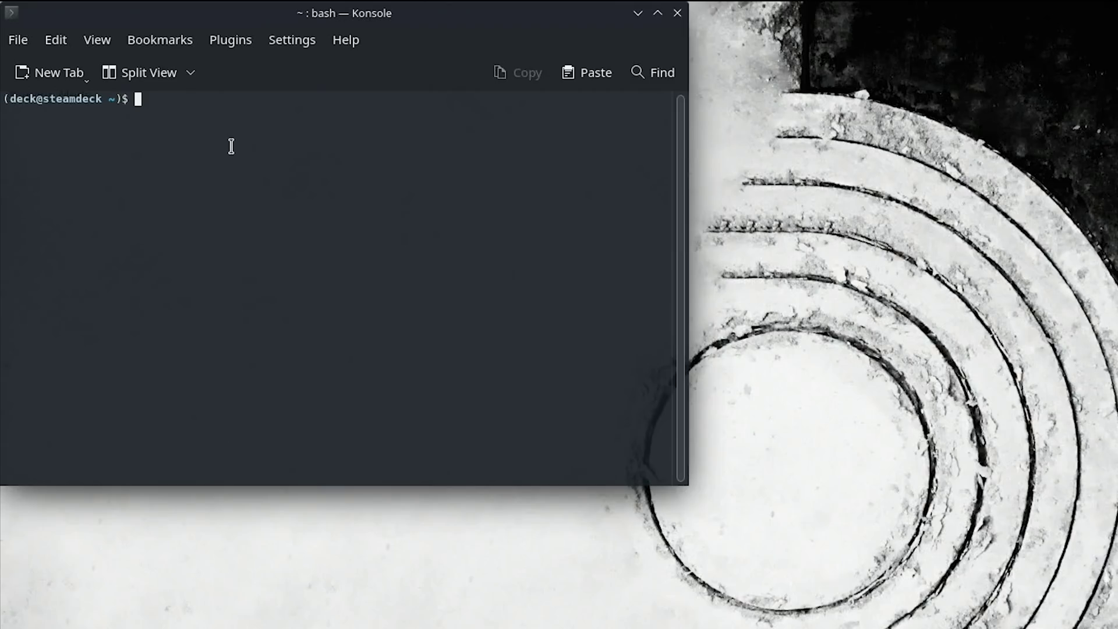
{"action": "right_click", "coordinate": [231, 147]}
{"action": "left_click", "coordinate": [292, 155]}
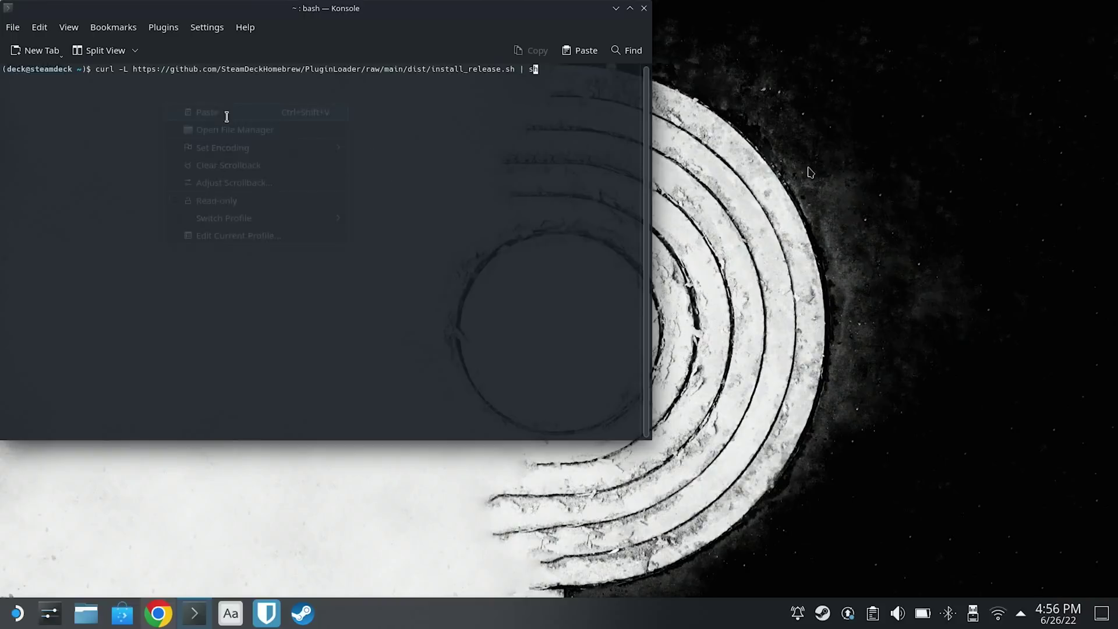
{"action": "key", "text": "Return"}
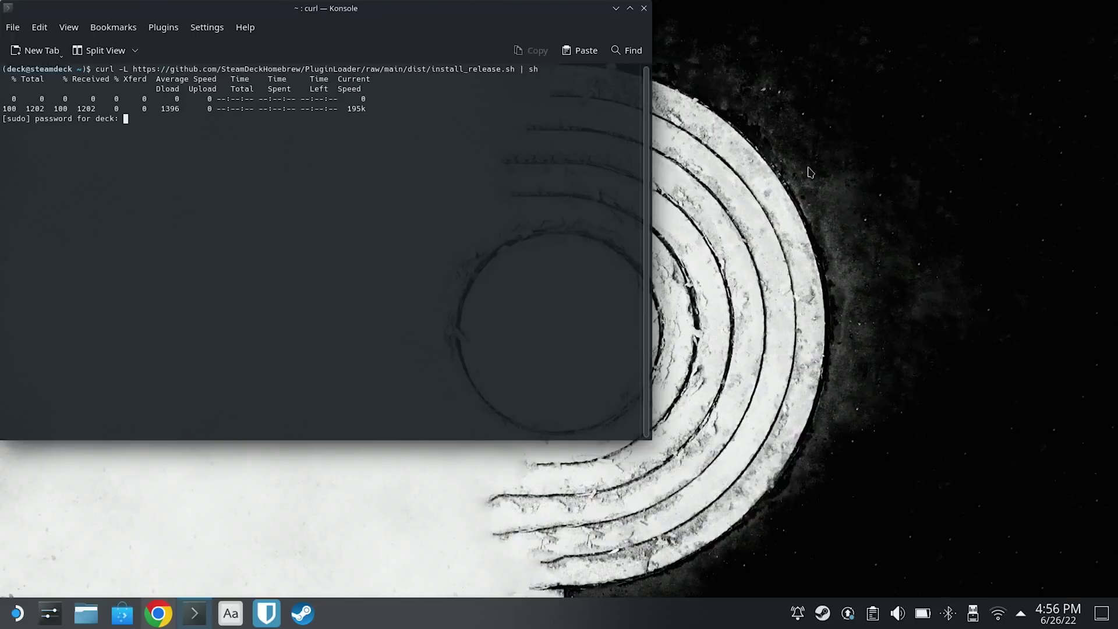
{"action": "key", "text": "Return"}
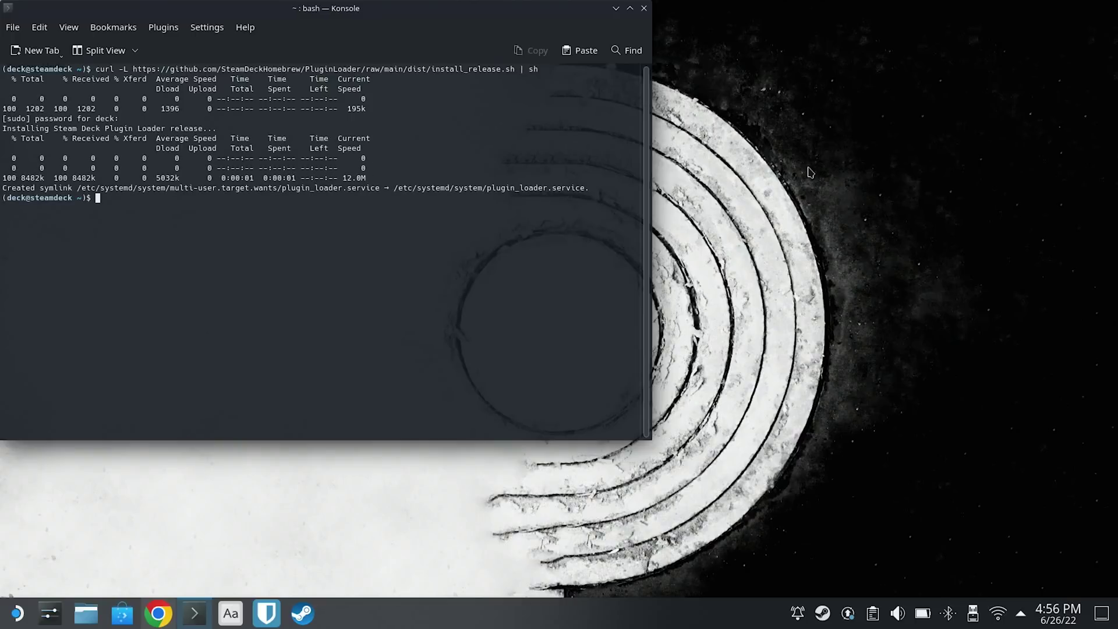
{"action": "key", "text": "ctrl+l"}
Step: Close Konsole, log out to Gaming Mode, and show the Quick Access Plugins tab with Power Tools
{"action": "left_click", "coordinate": [645, 8]}
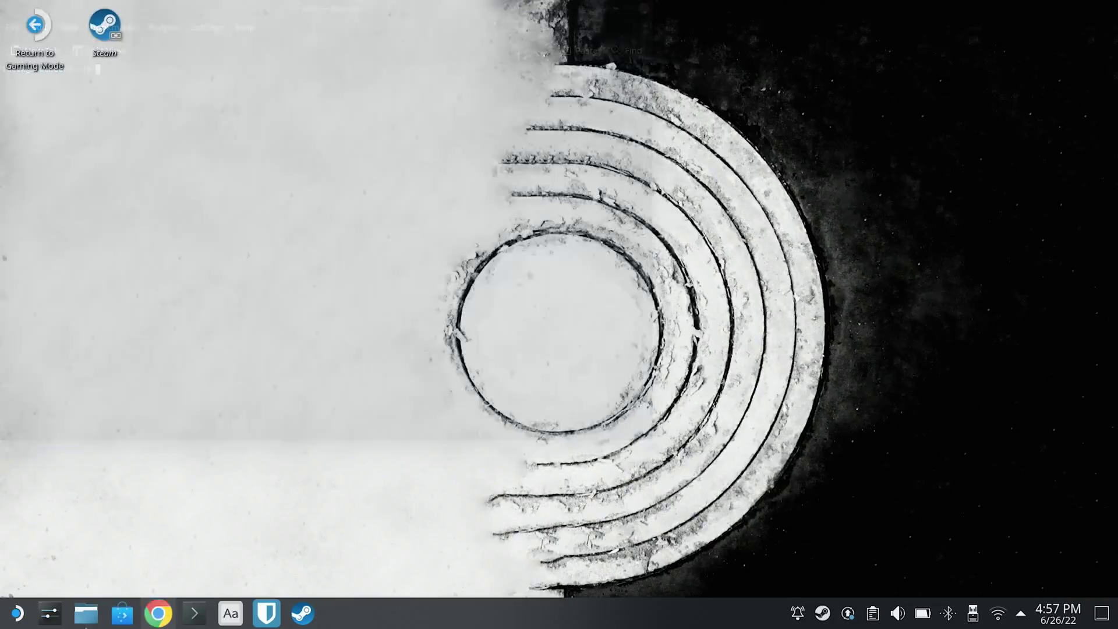
{"action": "left_click", "coordinate": [17, 613]}
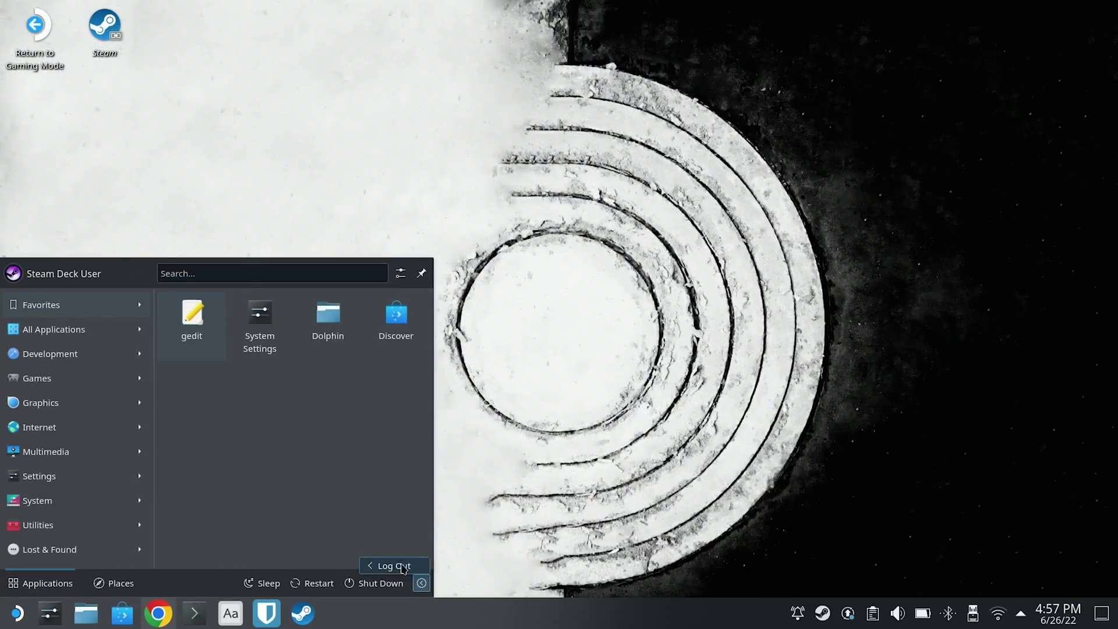
{"action": "left_click", "coordinate": [401, 584]}
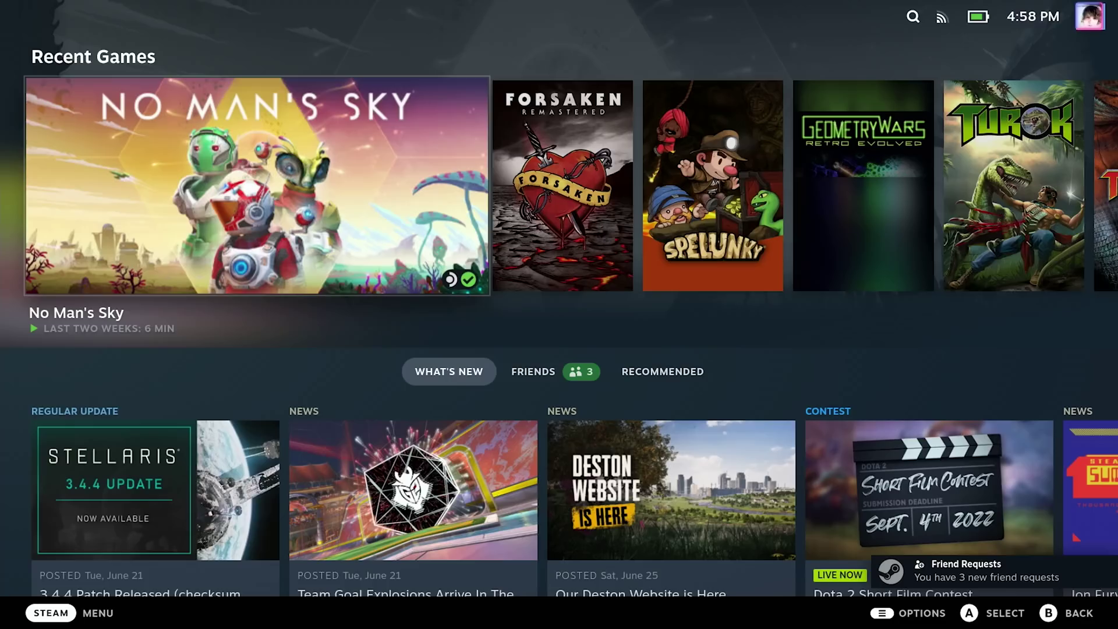
{"action": "key", "text": "ctrl+2"}
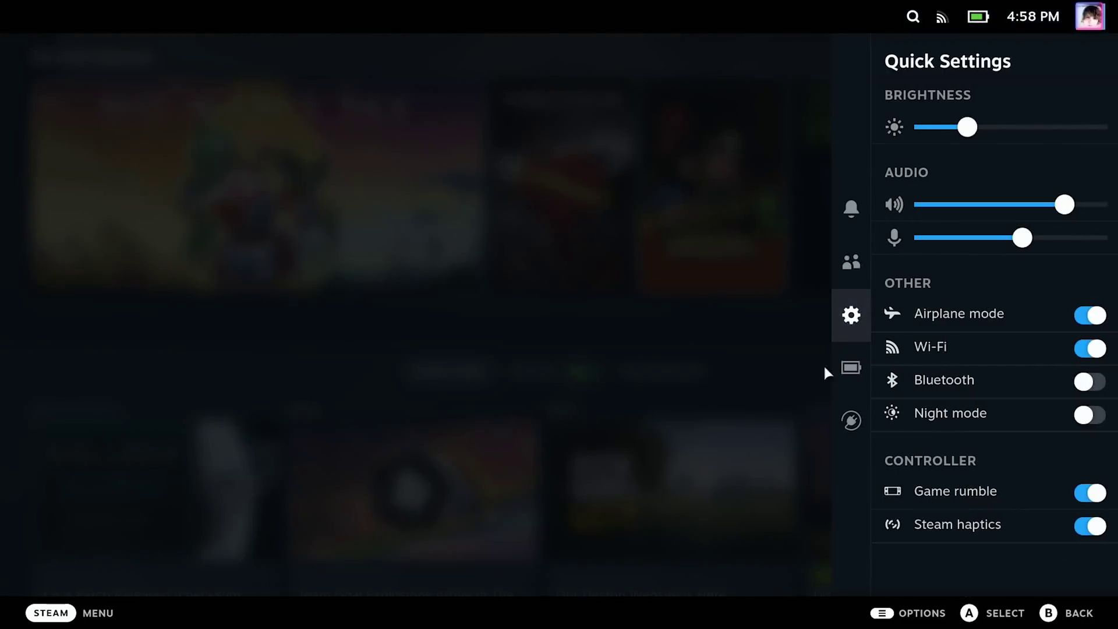
{"action": "left_click", "coordinate": [851, 421]}
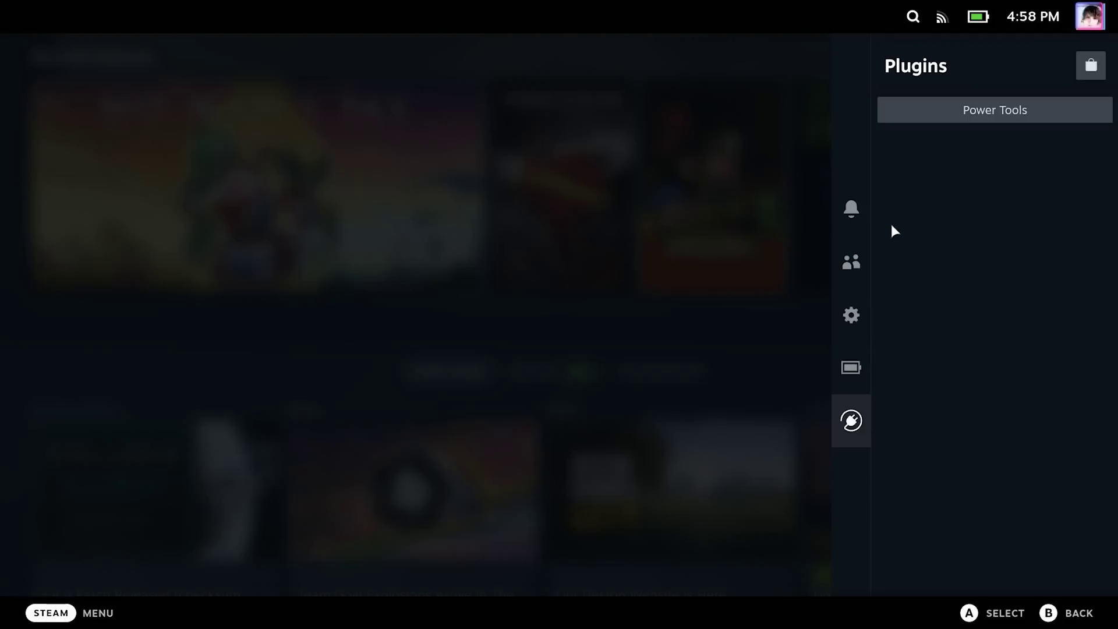
Step: Install the QuickLaunch v0.2.0 plugin from the Decky Plugin Store
{"action": "left_click", "coordinate": [1094, 68]}
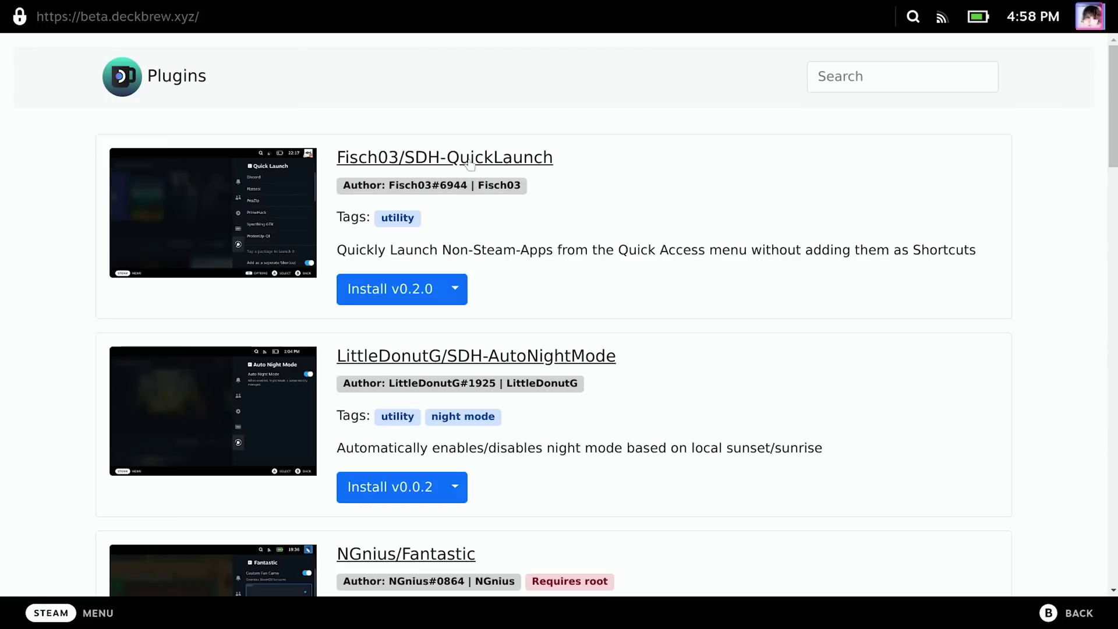
{"action": "left_click", "coordinate": [440, 291]}
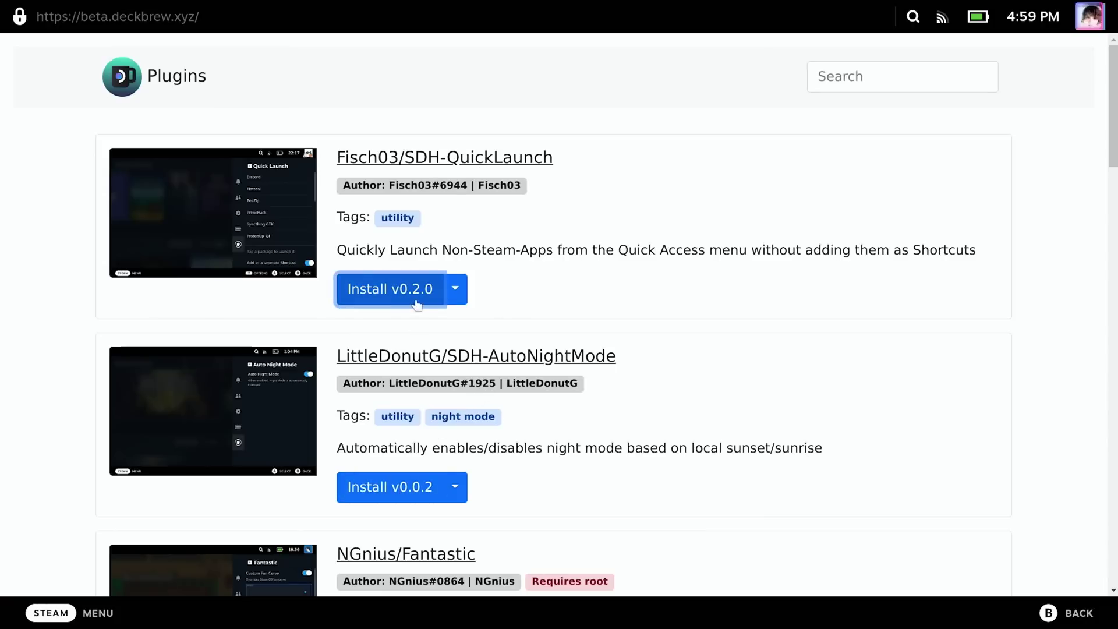
{"action": "left_click", "coordinate": [457, 291]}
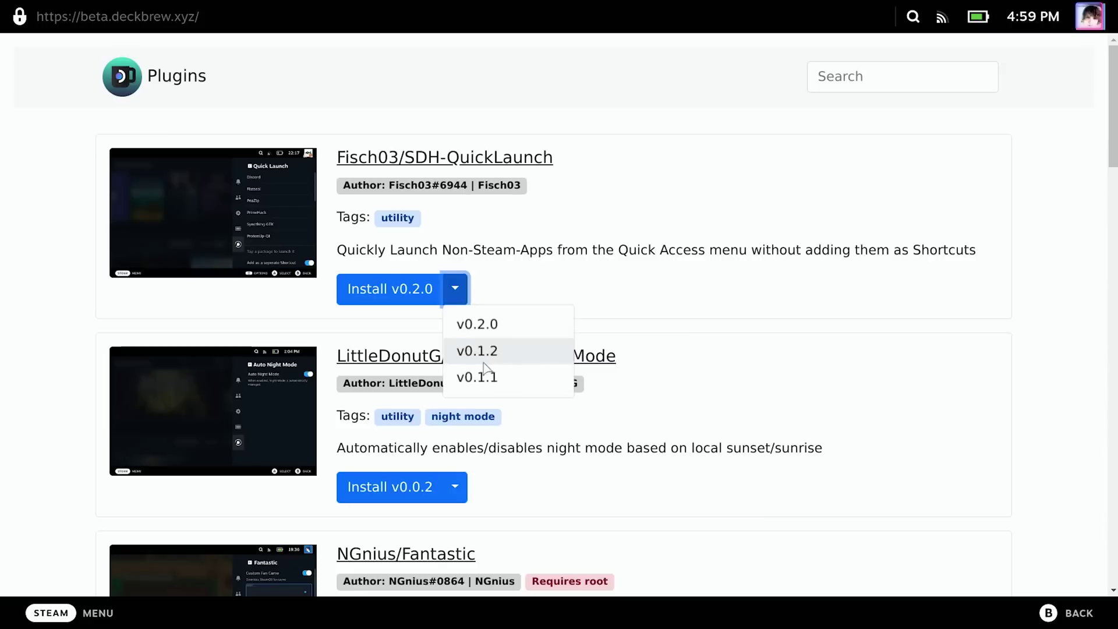
{"action": "left_click", "coordinate": [527, 287]}
{"action": "left_click", "coordinate": [423, 297]}
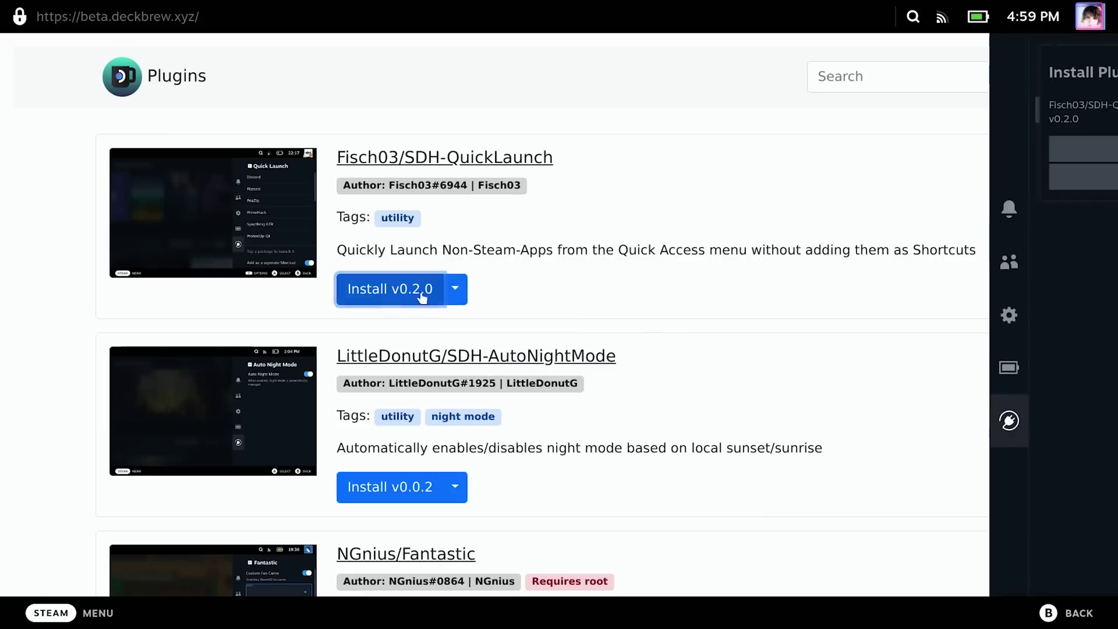
{"action": "left_click", "coordinate": [980, 156]}
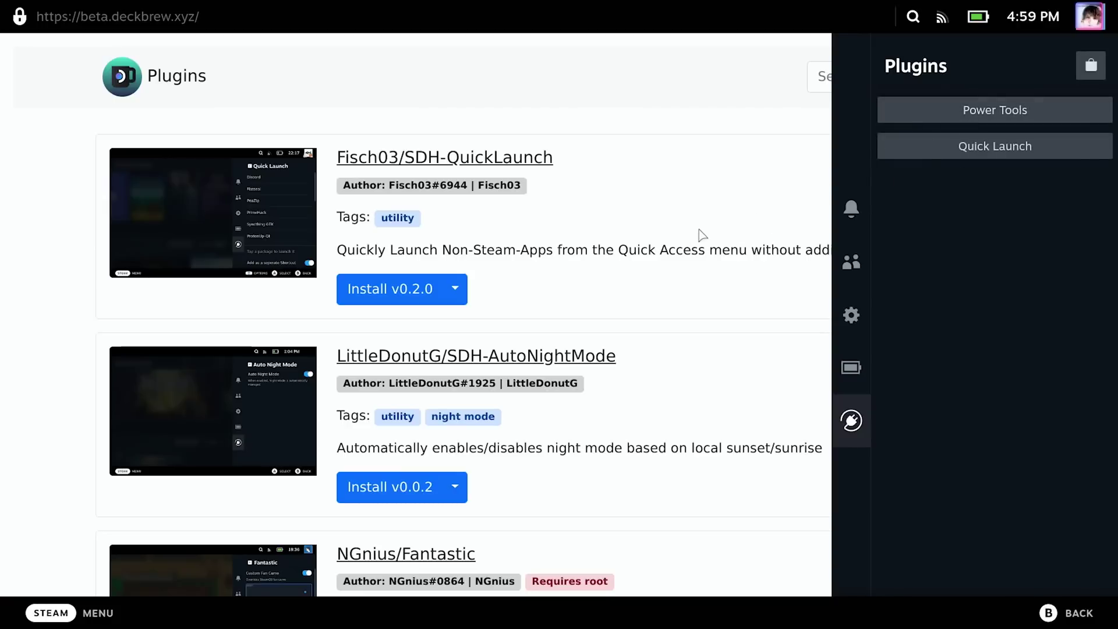
Step: Install the SDH-AutoNightMode plugin and scroll down the store list for more plugins
{"action": "key", "text": "Escape"}
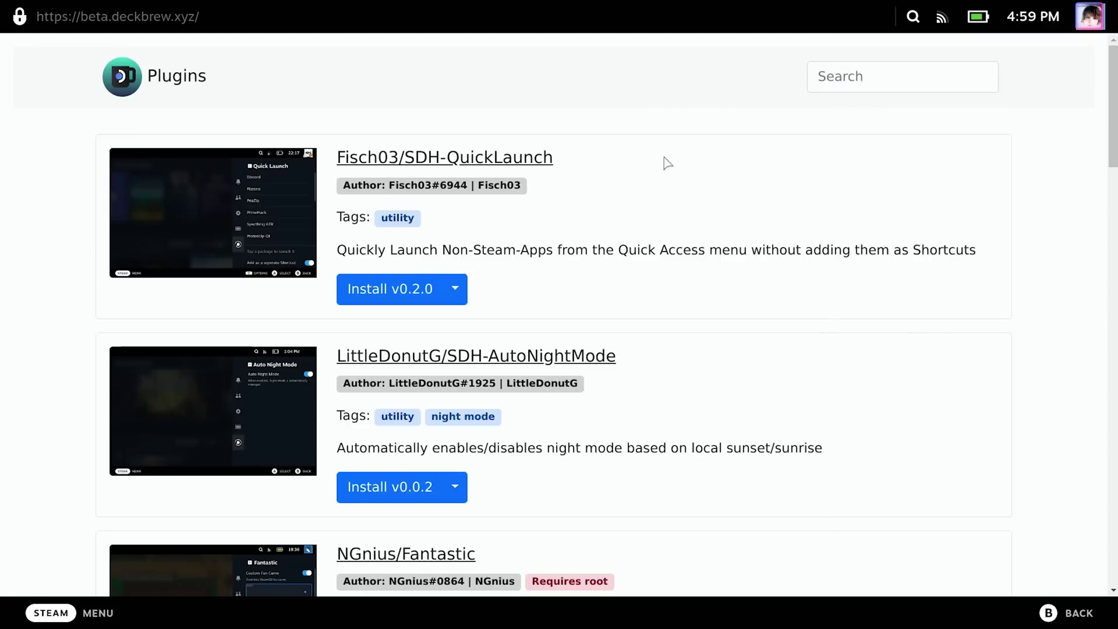
{"action": "left_click", "coordinate": [390, 494]}
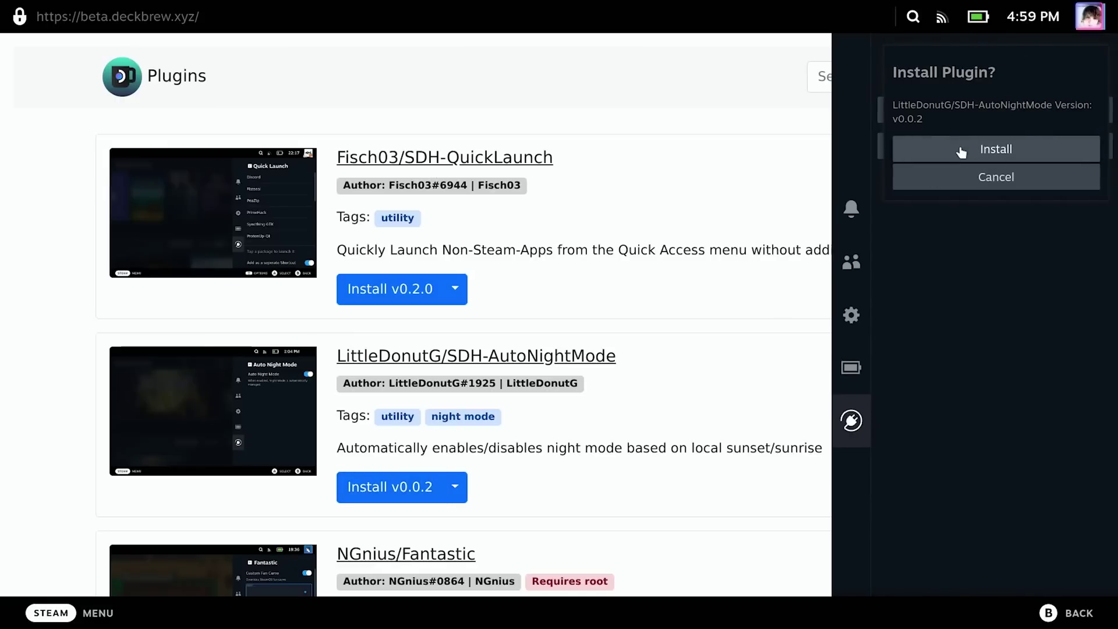
{"action": "left_click", "coordinate": [906, 149]}
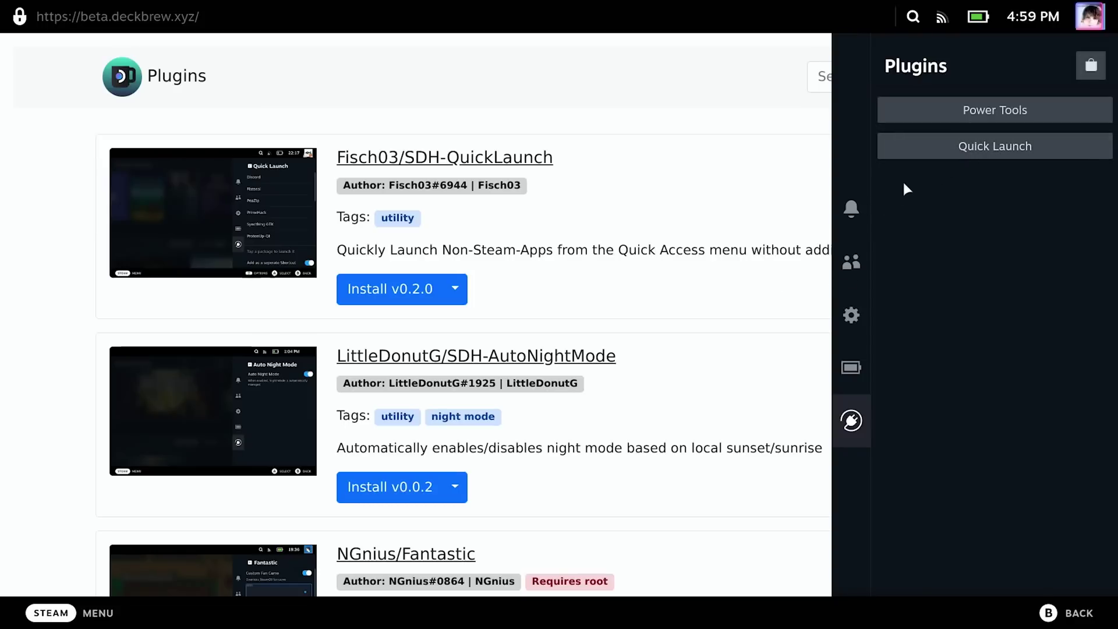
{"action": "left_click", "coordinate": [747, 361]}
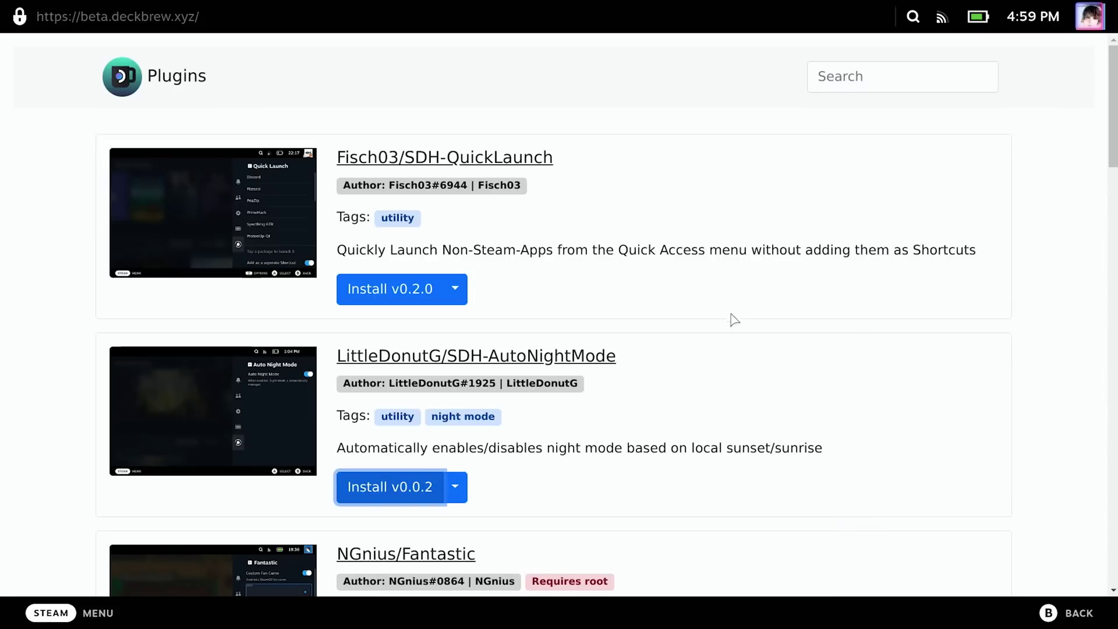
{"action": "scroll", "coordinate": [734, 317], "scroll_direction": "down", "scroll_amount": 8}
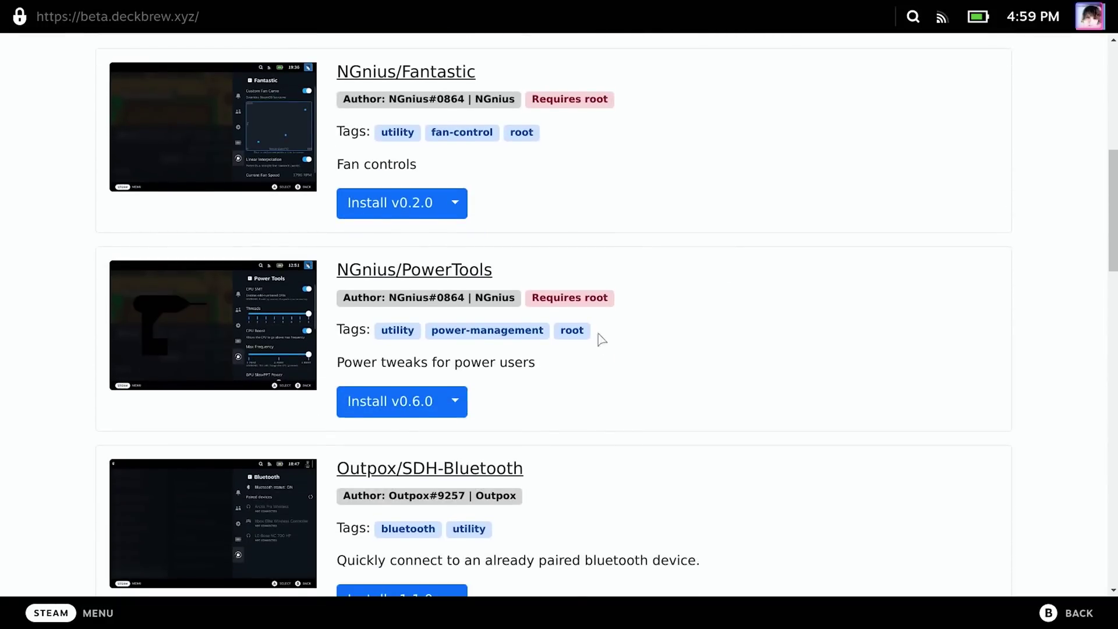
{"action": "scroll", "coordinate": [602, 339], "scroll_direction": "down", "scroll_amount": 2}
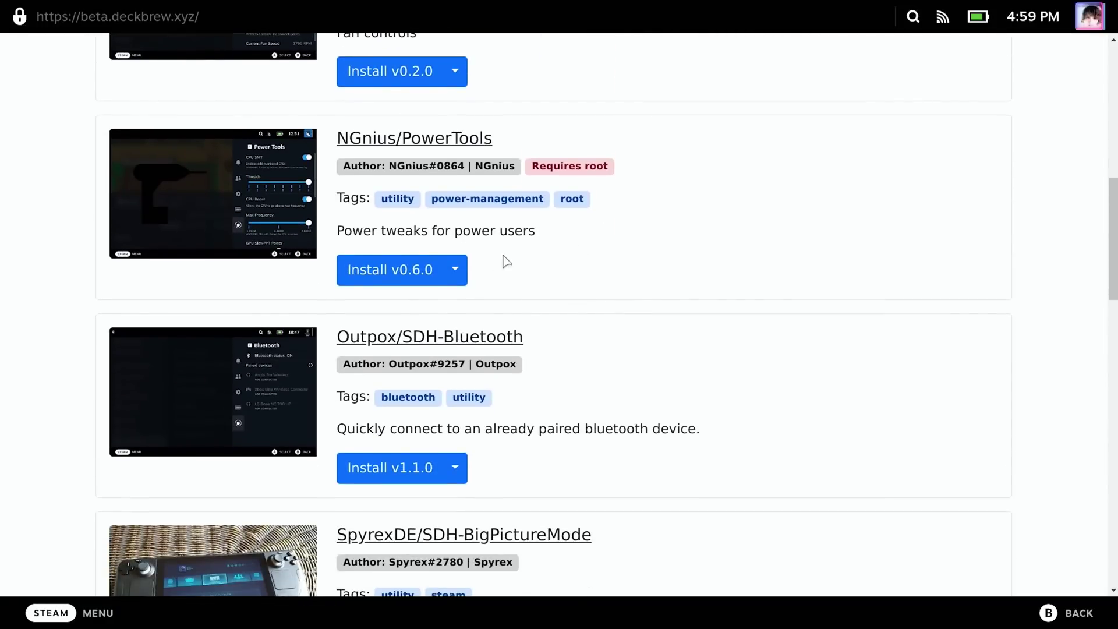
{"action": "scroll", "coordinate": [522, 270], "scroll_direction": "down", "scroll_amount": 4}
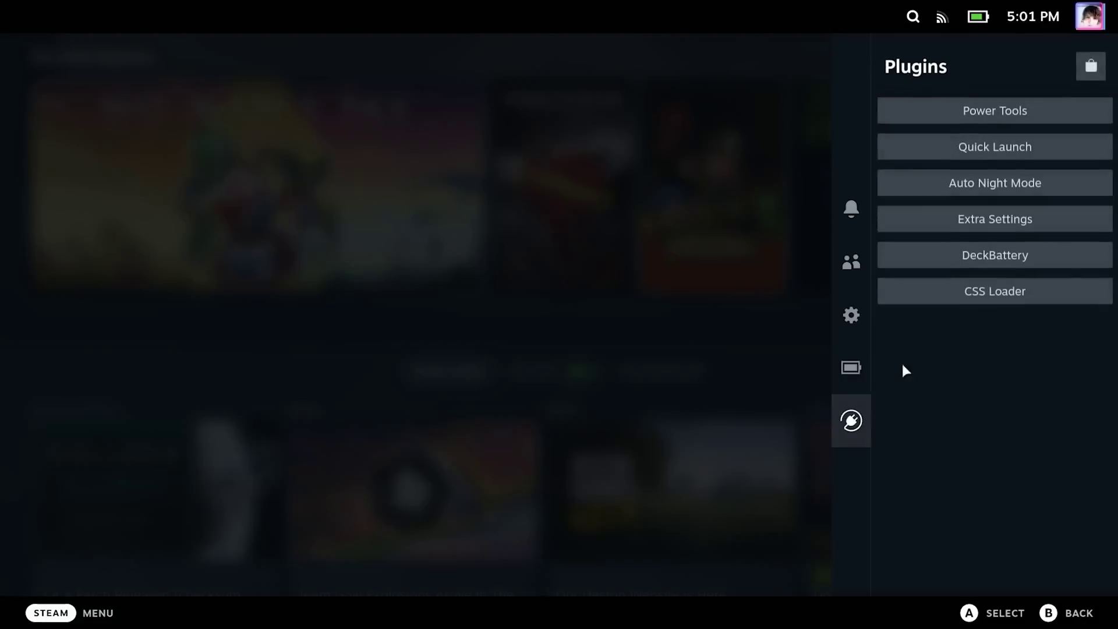
Step: Enable the Switch Like Home theme in CSS Loader and view the restyled home screen
{"action": "left_click", "coordinate": [978, 300]}
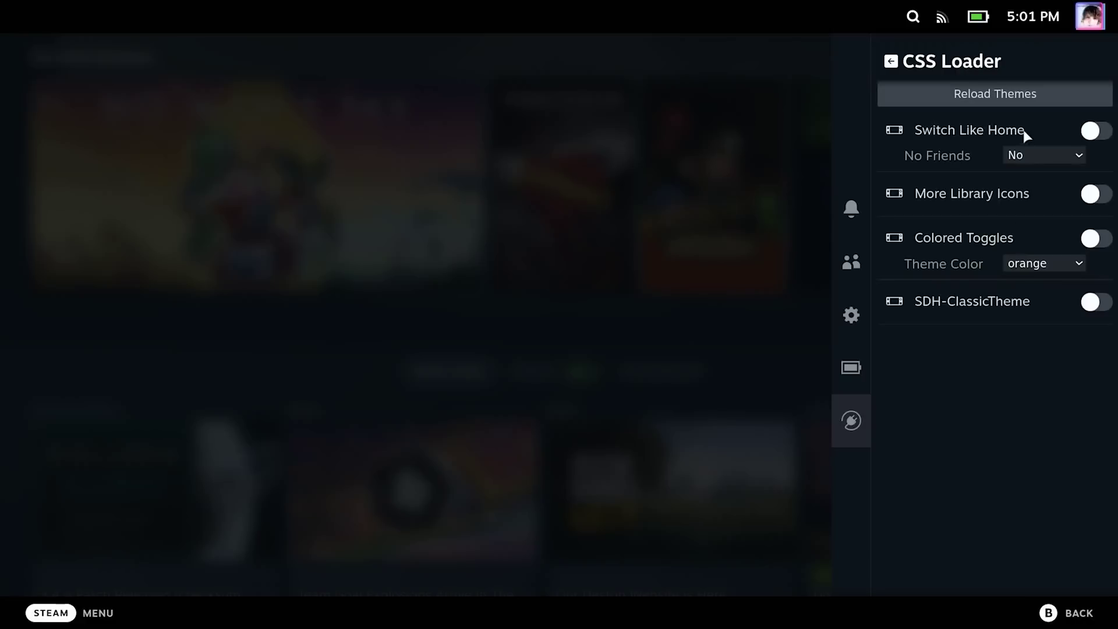
{"action": "left_click", "coordinate": [1100, 131]}
{"action": "left_click", "coordinate": [810, 116]}
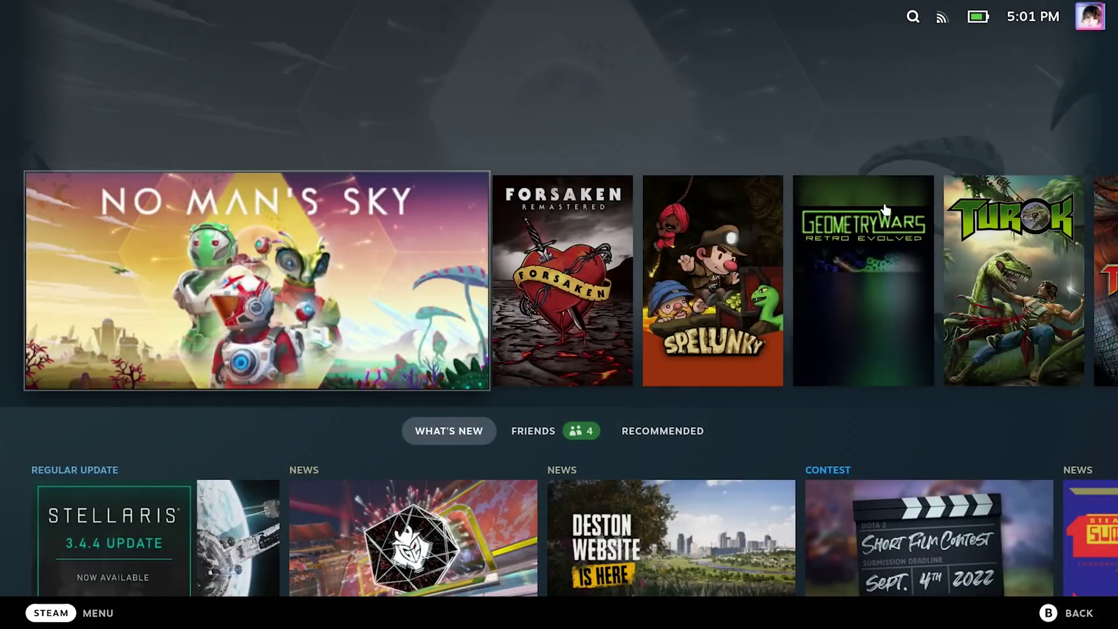
{"action": "key", "text": "Up"}
{"action": "key", "text": "Right"}
{"action": "key", "text": "Right"}
{"action": "key", "text": "Right"}
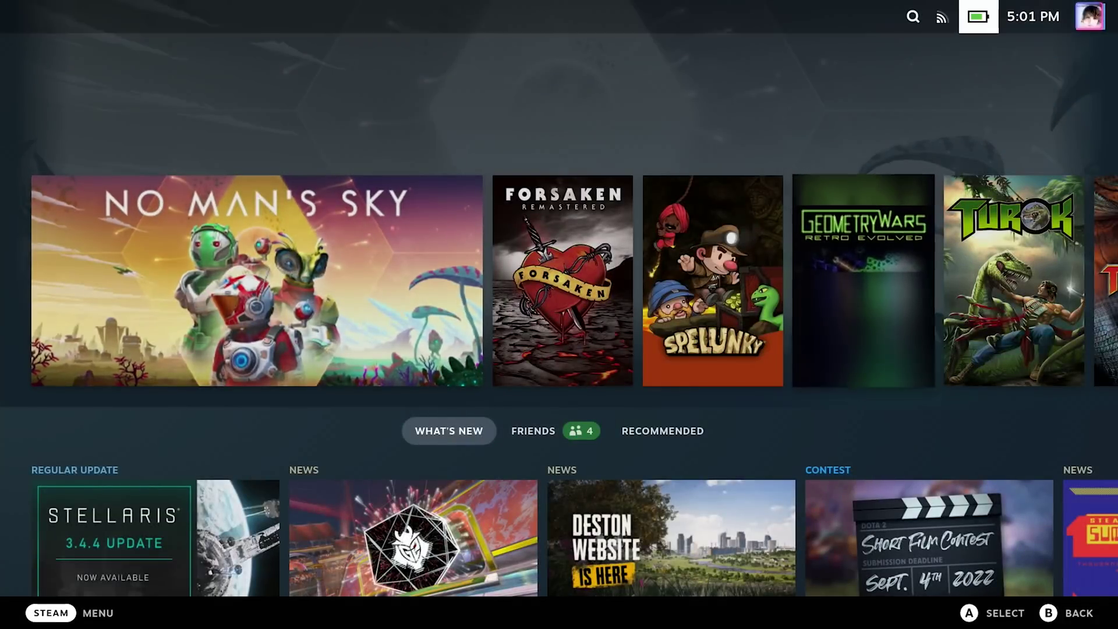
{"action": "key", "text": "Down"}
{"action": "key", "text": "Right"}
{"action": "key", "text": "Right"}
{"action": "key", "text": "Right"}
{"action": "key", "text": "Right"}
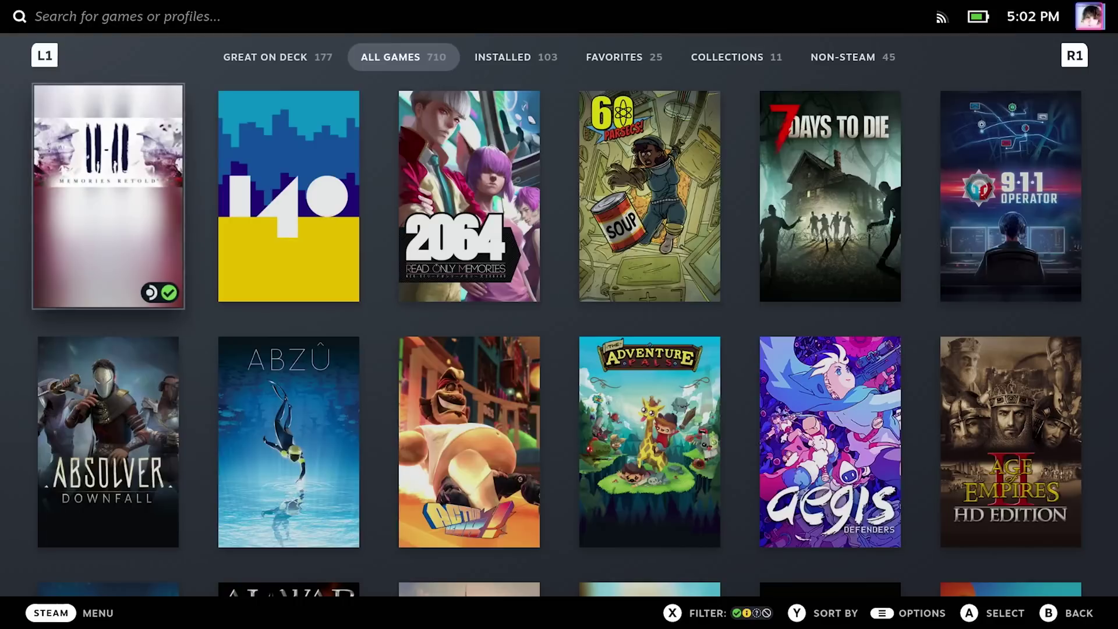
Step: Enable the More Library Icons and SDH-ClassicTheme themes to make the library green
{"action": "key", "text": "ctrl+2"}
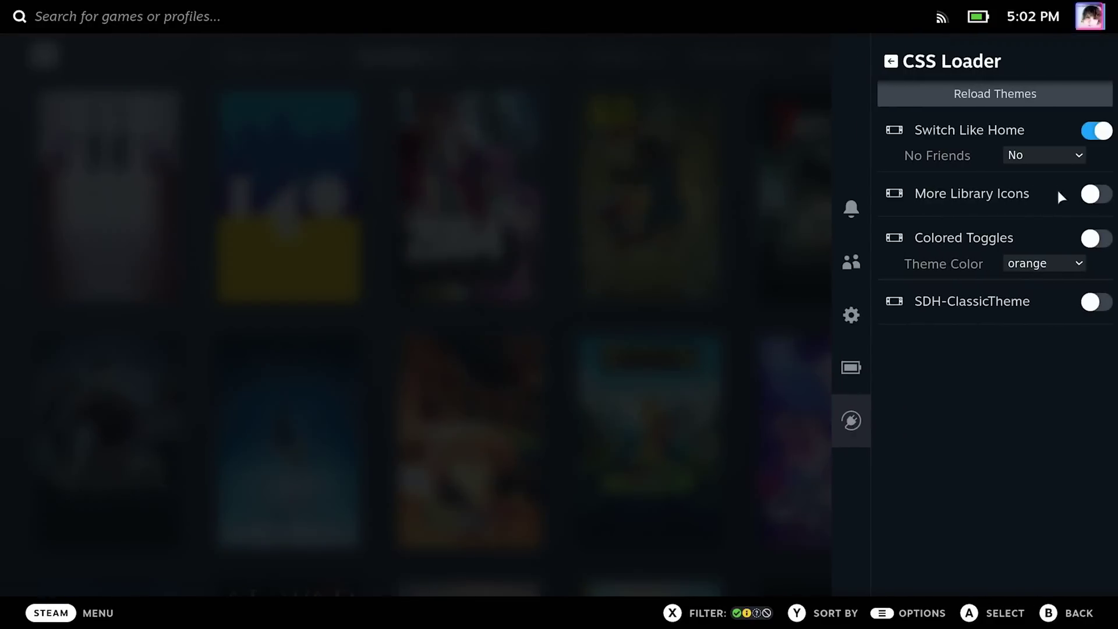
{"action": "left_click", "coordinate": [1100, 200]}
{"action": "left_click", "coordinate": [799, 213]}
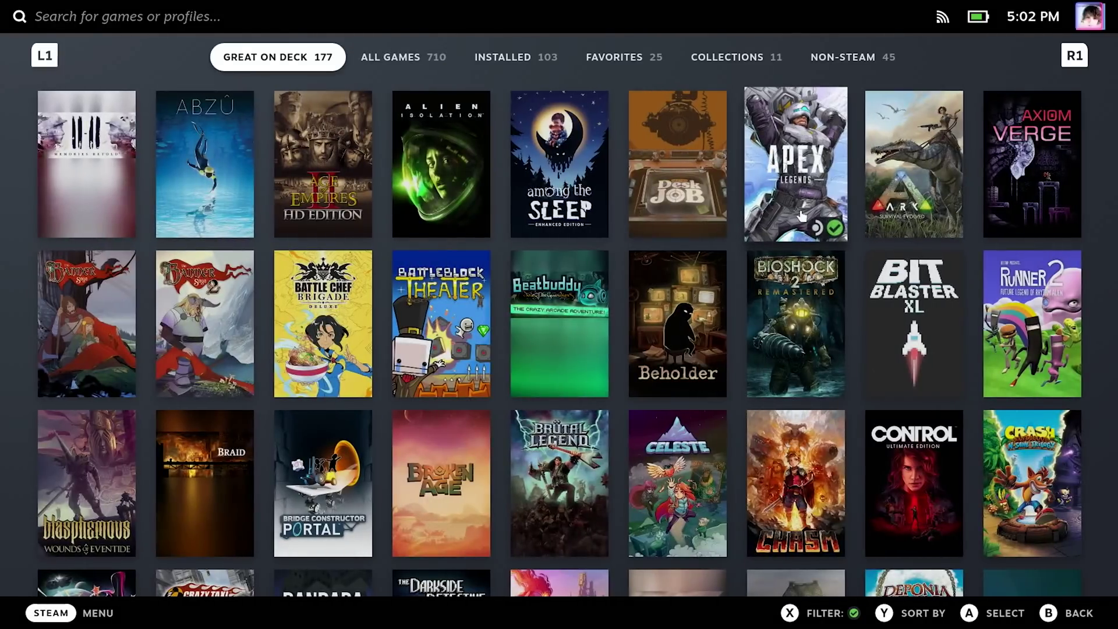
{"action": "key", "text": "ctrl+2"}
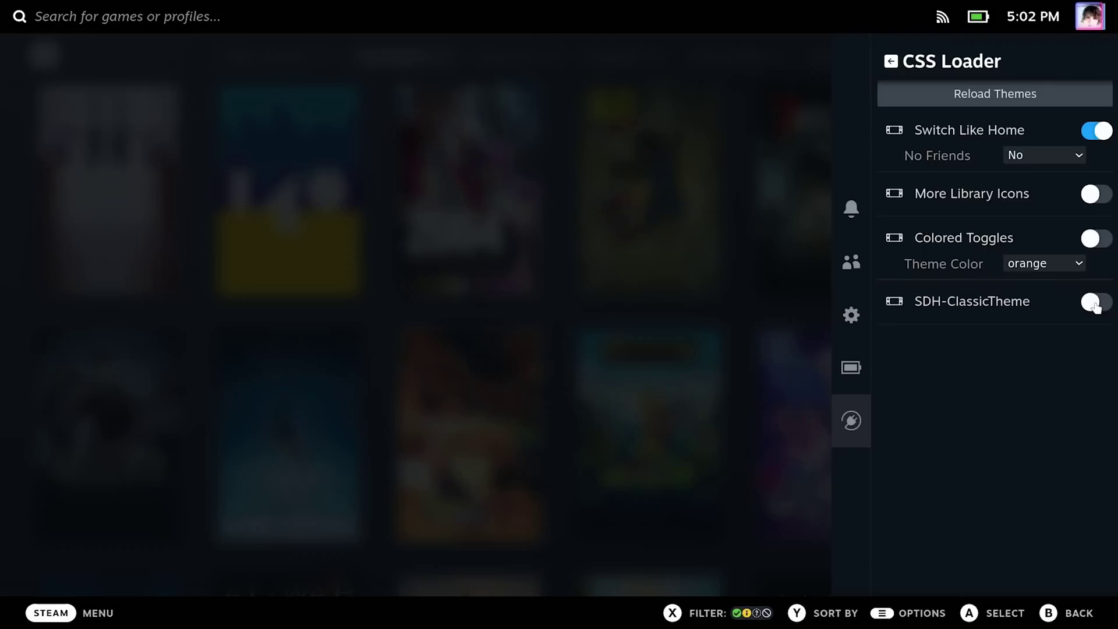
{"action": "left_click", "coordinate": [1097, 303]}
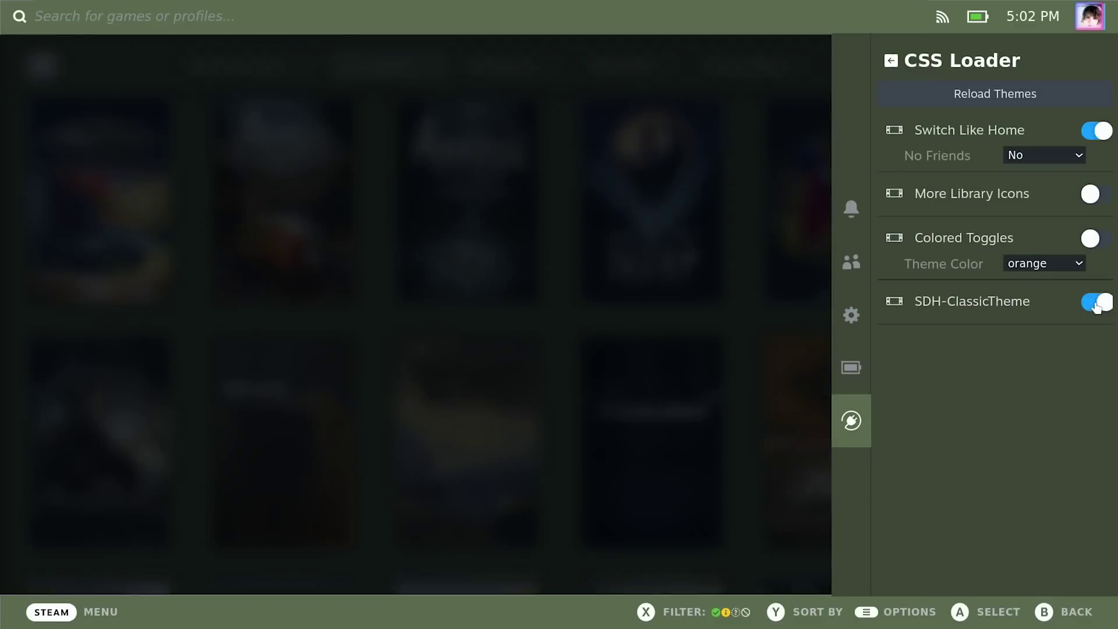
{"action": "left_click", "coordinate": [714, 359]}
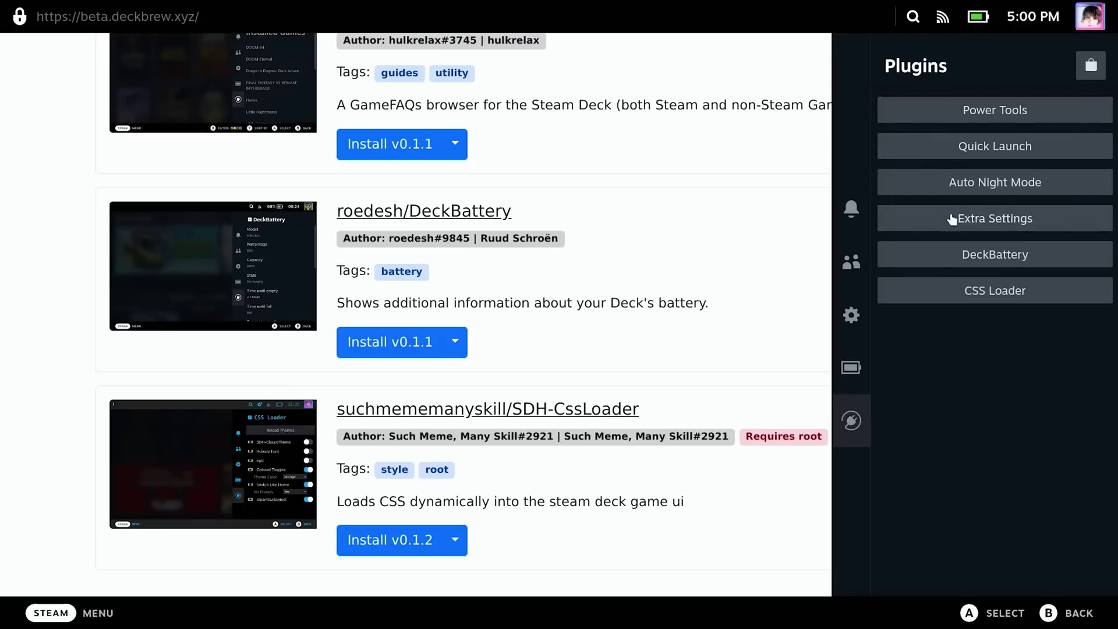
Step: Open the Auto Night Mode panel, then go back to the installed plugins list
{"action": "left_click", "coordinate": [965, 184]}
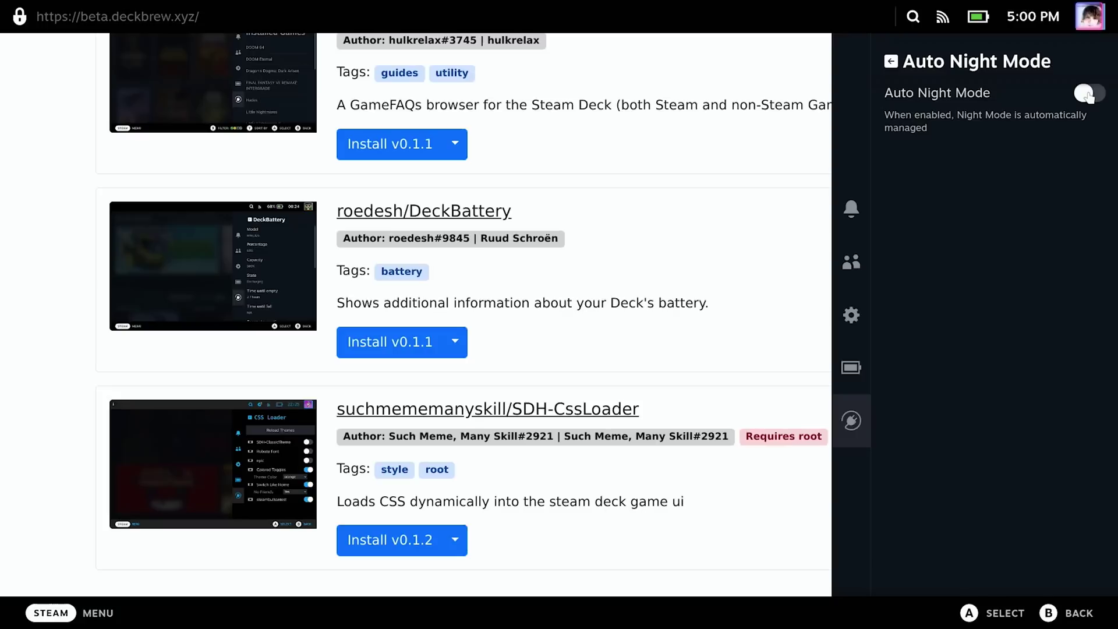
{"action": "key", "text": "Escape"}
Step: Browse Quick Launch's app list (Flatseal, RetroArch, yuzu), then return to Plugins
{"action": "left_click", "coordinate": [981, 152]}
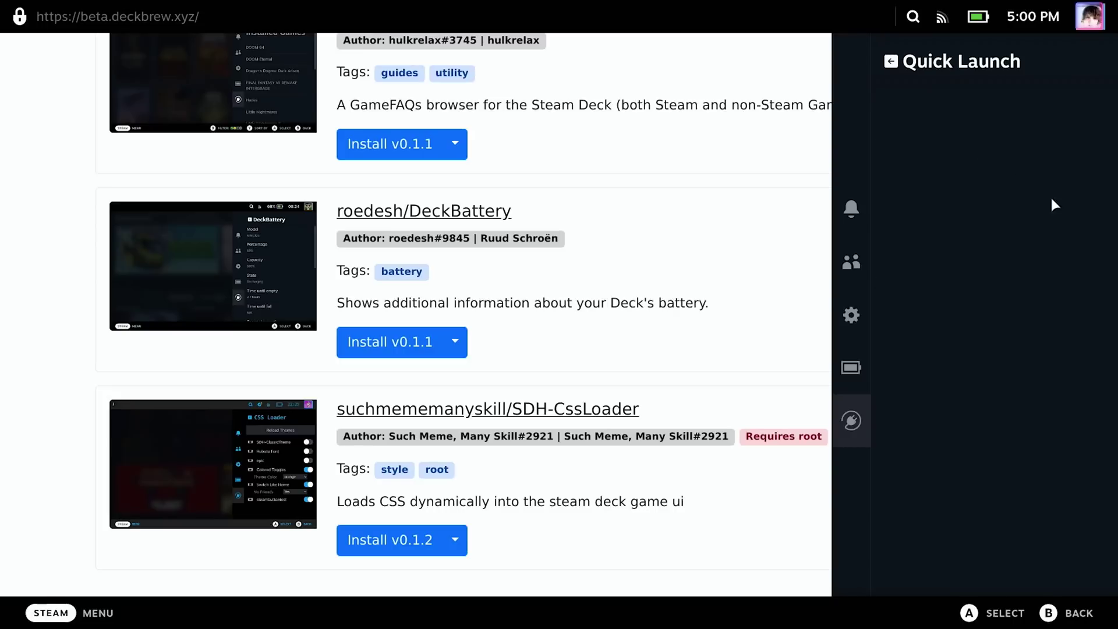
{"action": "left_click_drag", "start_coordinate": [1114, 162], "coordinate": [1114, 448]}
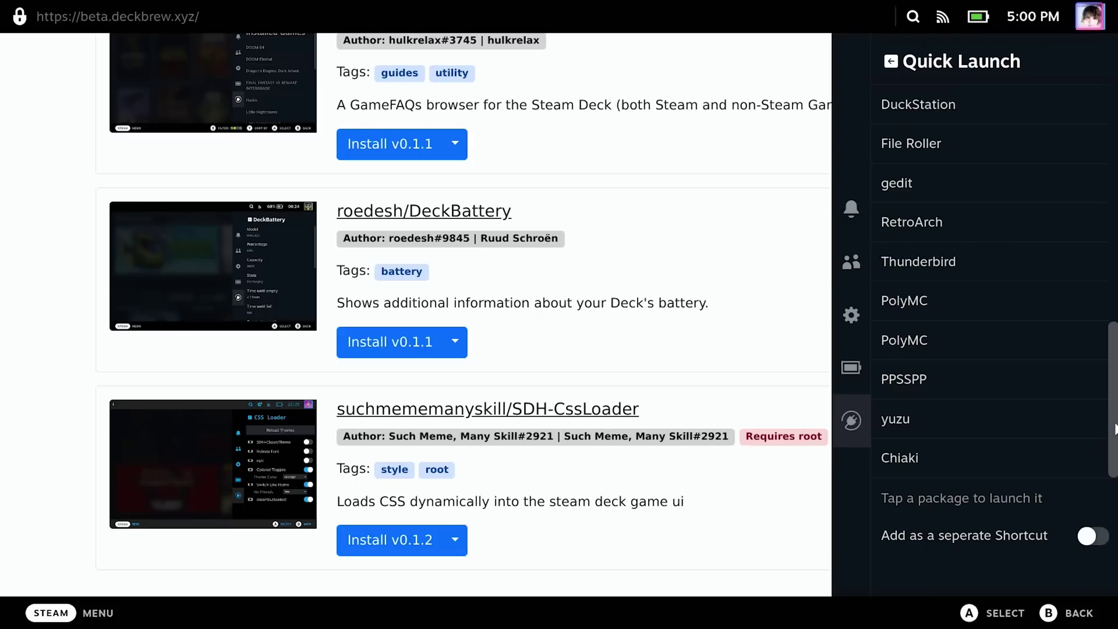
{"action": "left_click_drag", "start_coordinate": [1114, 430], "coordinate": [1111, 186]}
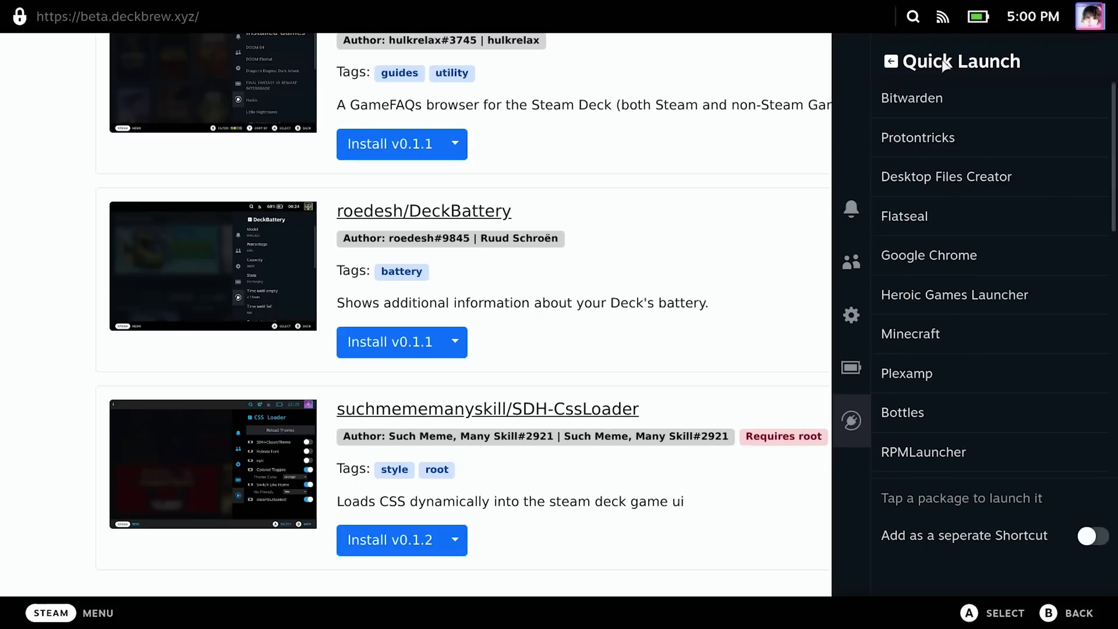
{"action": "left_click", "coordinate": [891, 63]}
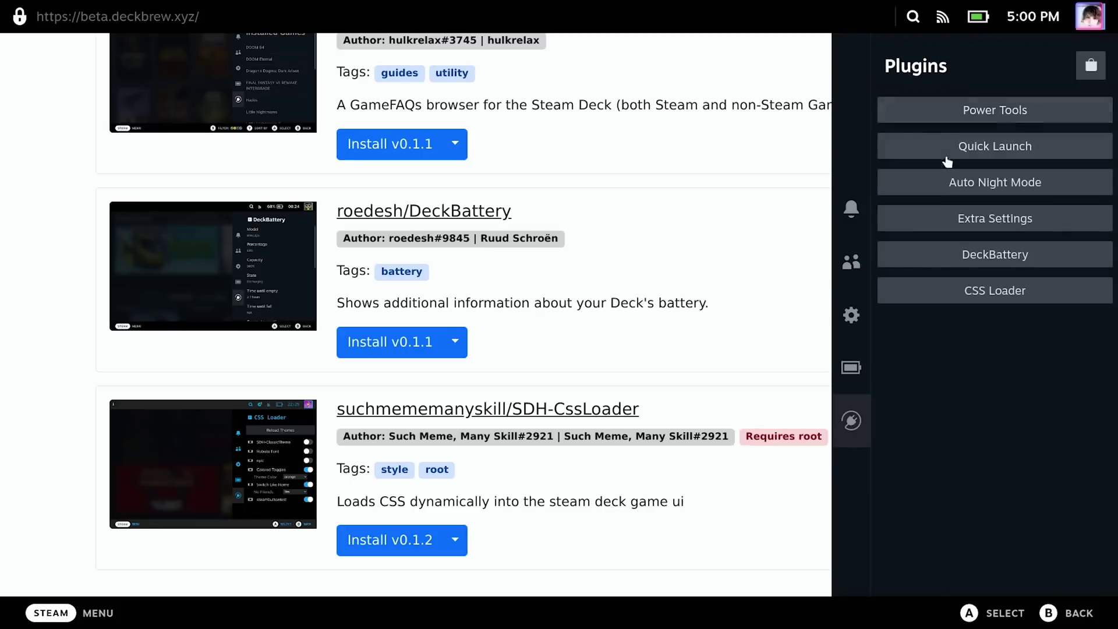
Step: Scroll through Power Tools' CPU, GPU and fan settings, then return to Plugins
{"action": "left_click", "coordinate": [979, 112]}
{"action": "scroll", "coordinate": [1006, 232], "scroll_direction": "down", "scroll_amount": 5}
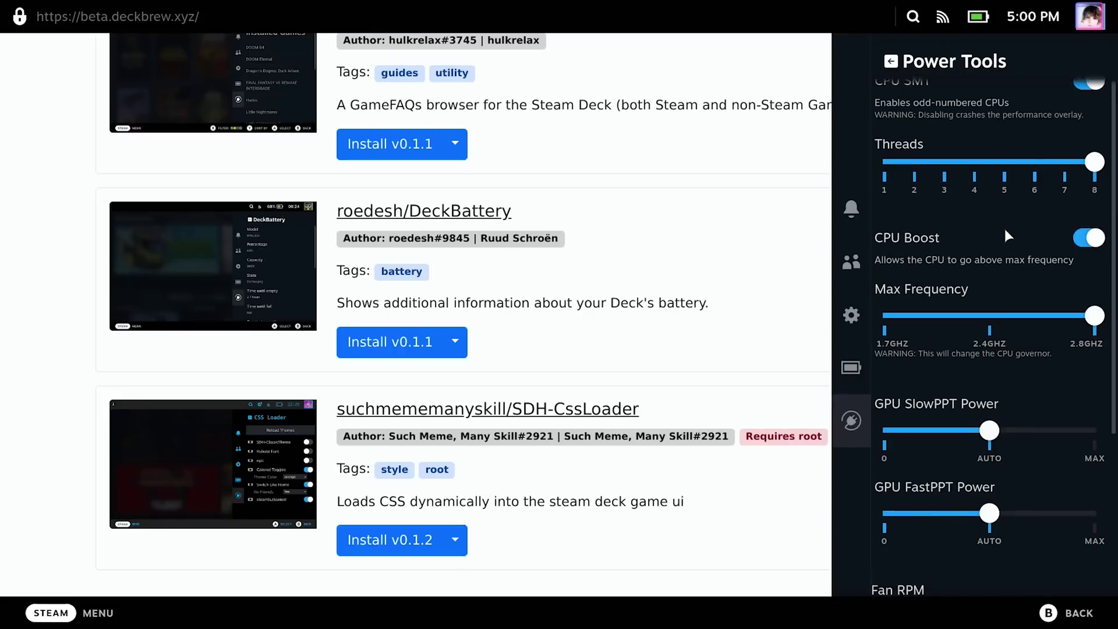
{"action": "scroll", "coordinate": [1013, 257], "scroll_direction": "down", "scroll_amount": 1}
{"action": "scroll", "coordinate": [1035, 342], "scroll_direction": "up", "scroll_amount": 6}
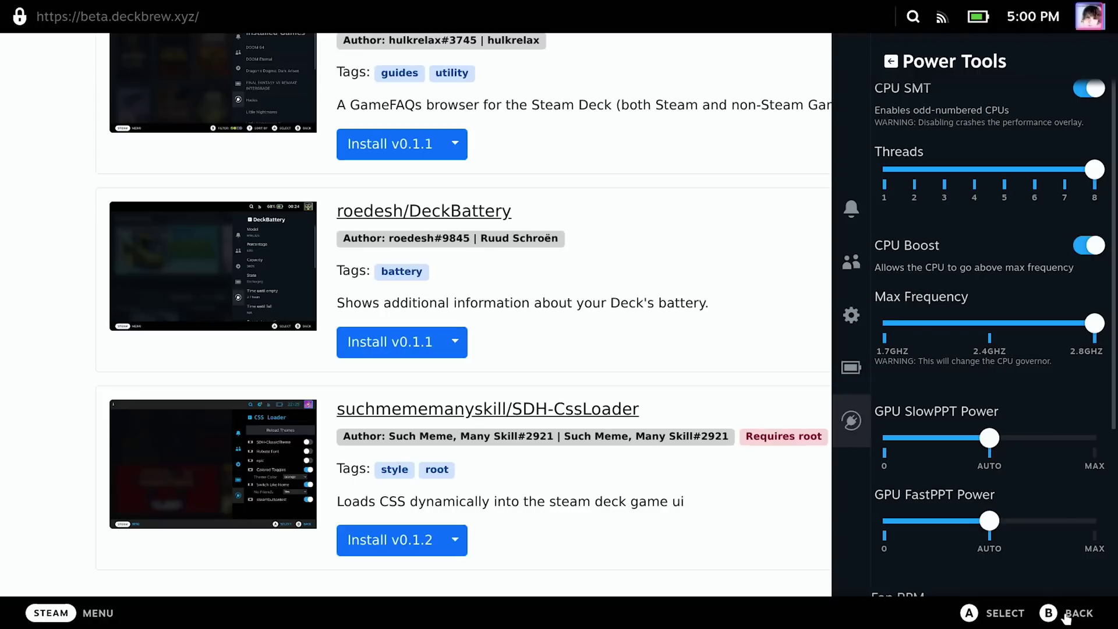
{"action": "left_click", "coordinate": [891, 62]}
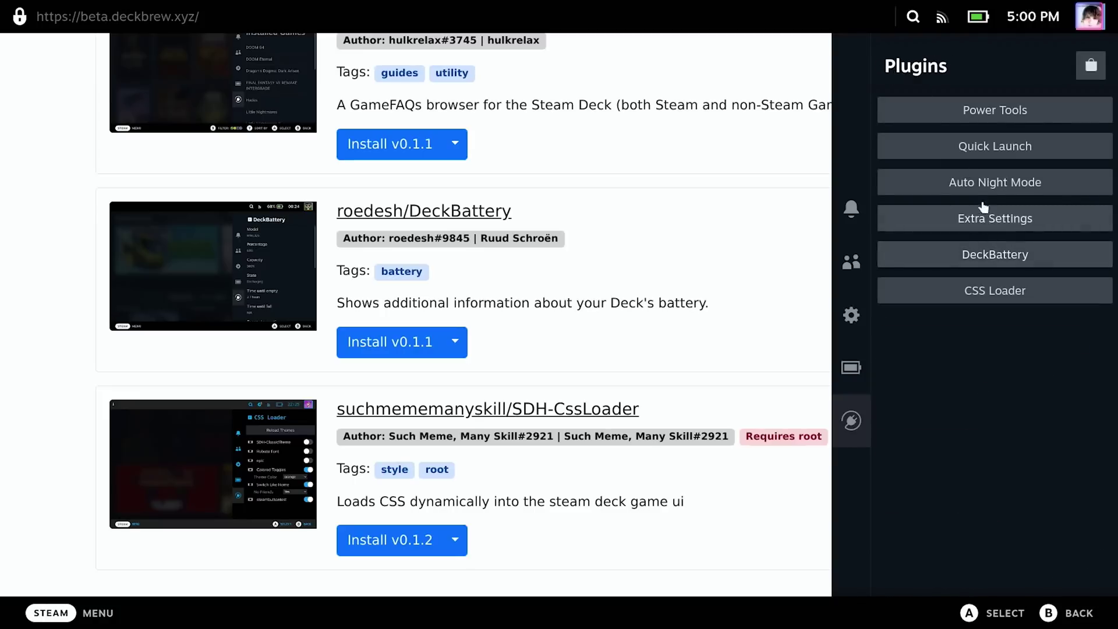
Step: Open Extra Settings and flip the Transparent Huge Pages toggle
{"action": "left_click", "coordinate": [1002, 219]}
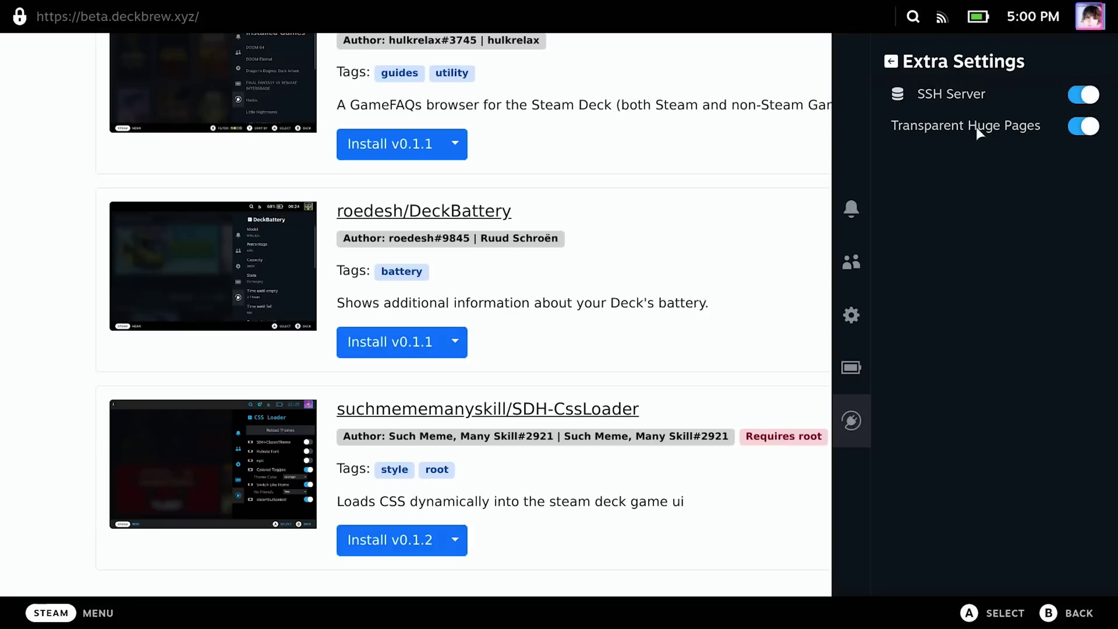
{"action": "left_click", "coordinate": [1076, 127]}
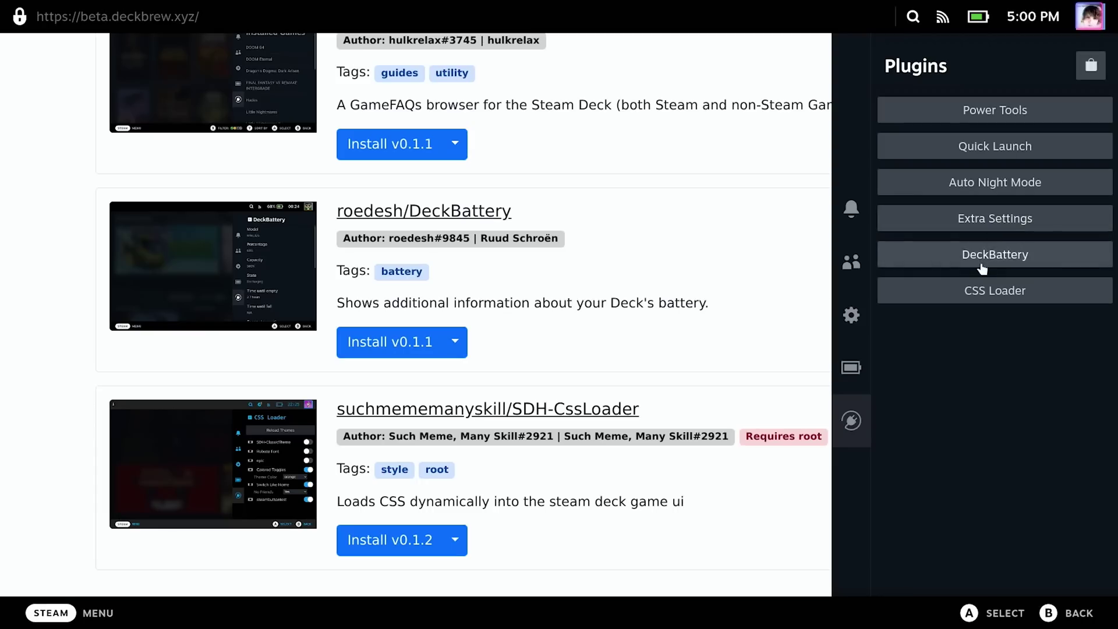
Step: Open DeckBattery and scroll its panel: 81% charge, discharging, 4.3 hours until empty, energy readings
{"action": "left_click", "coordinate": [982, 267]}
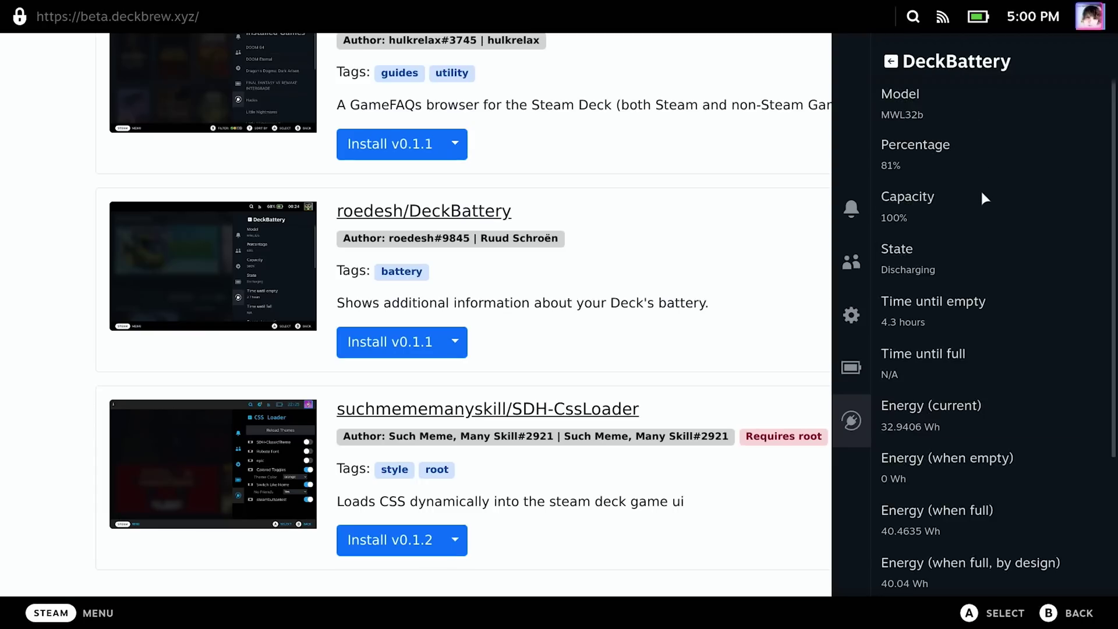
{"action": "scroll", "coordinate": [1112, 389], "scroll_direction": "down", "scroll_amount": 3}
{"action": "left_click_drag", "start_coordinate": [1111, 389], "coordinate": [1114, 219]}
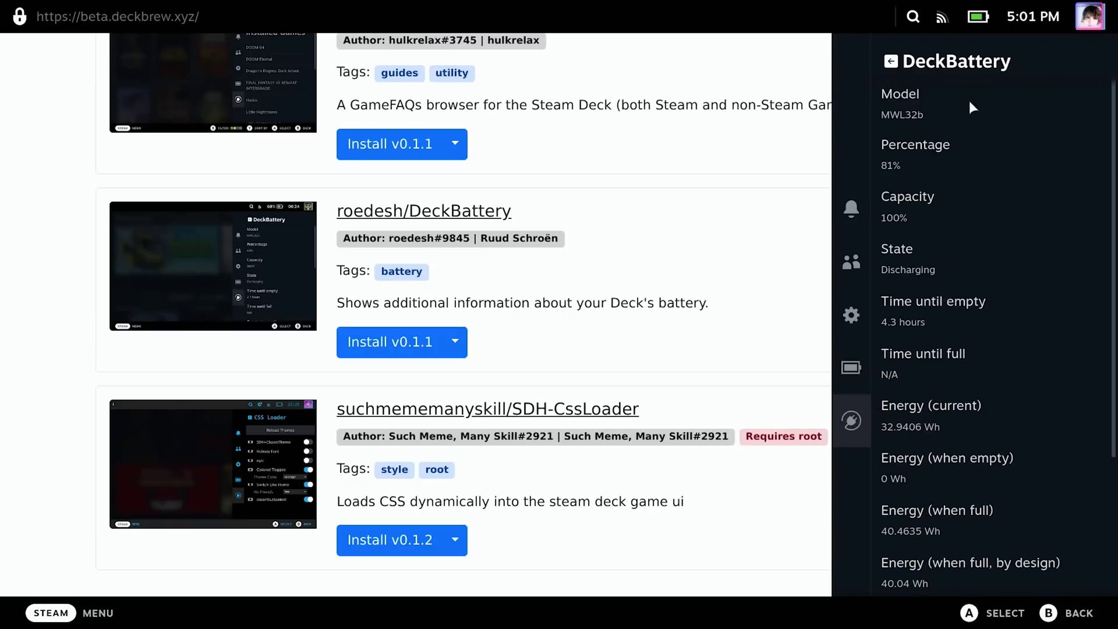